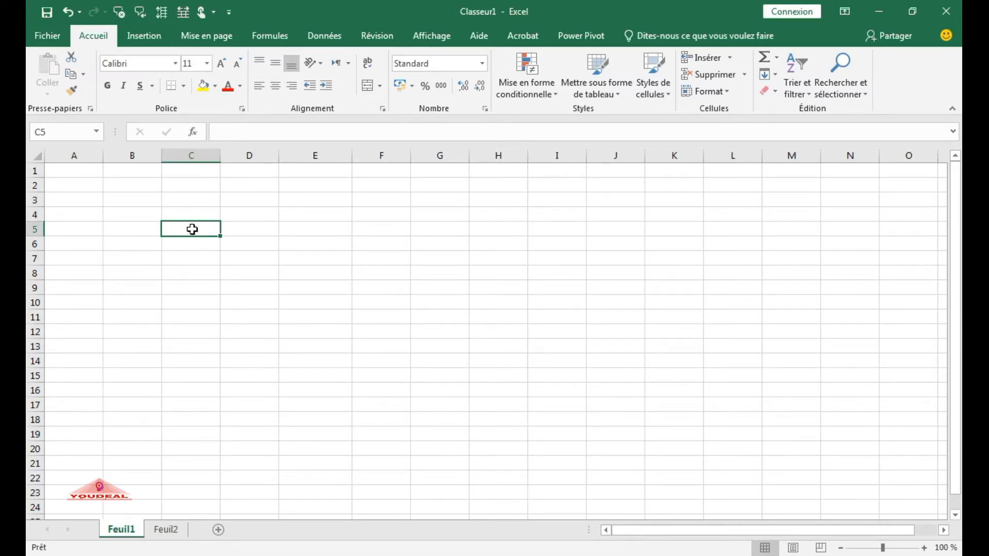
pyautogui.click(247, 247)
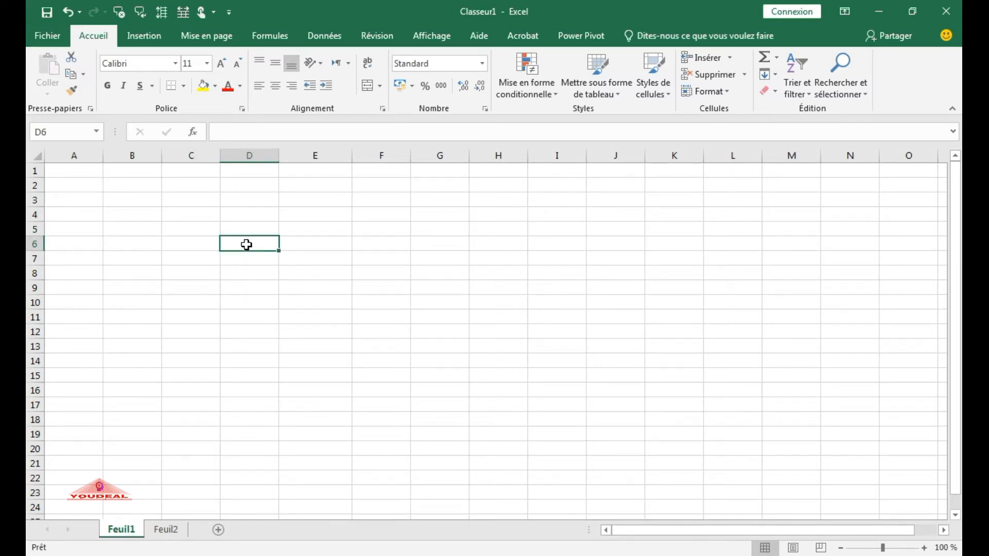
pyautogui.write('=')
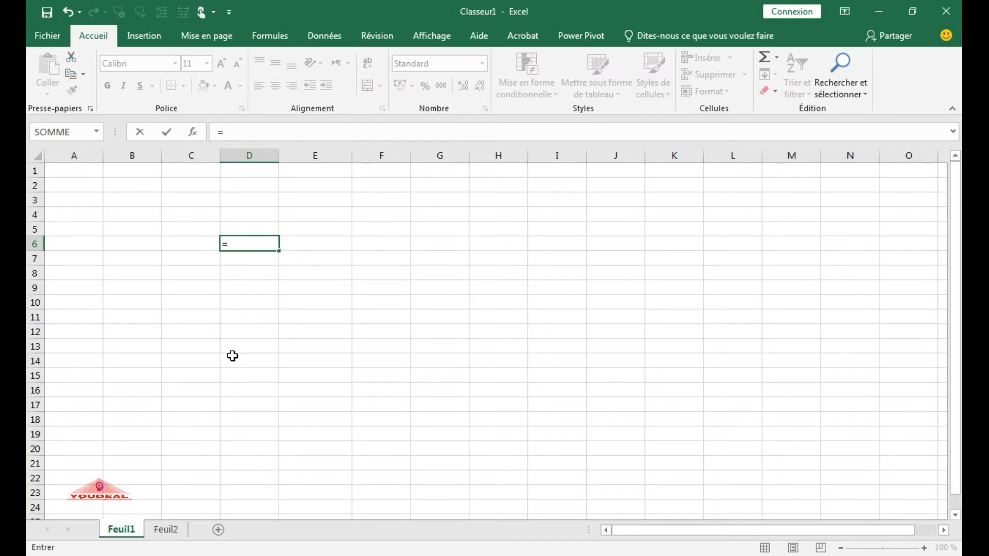
pyautogui.click(170, 536)
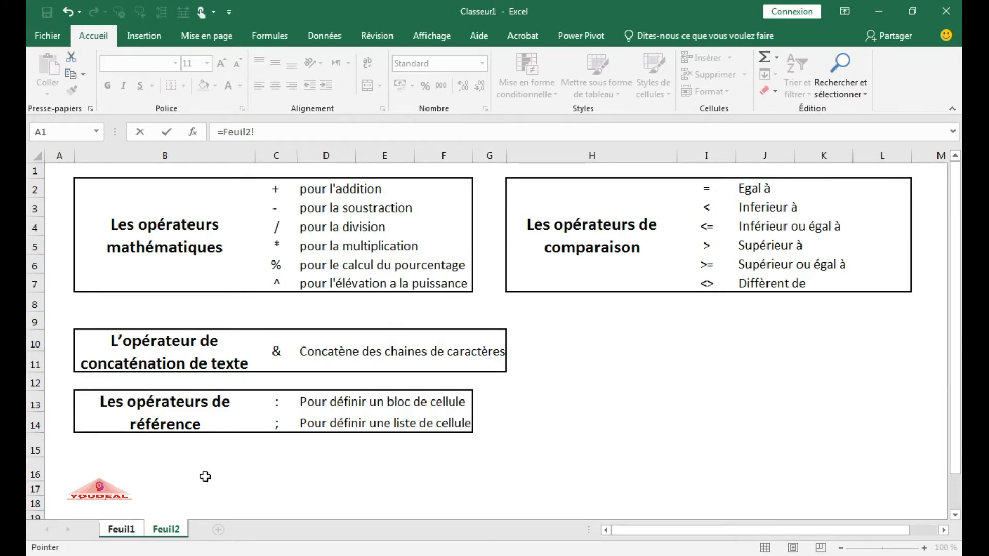
pyautogui.click(119, 530)
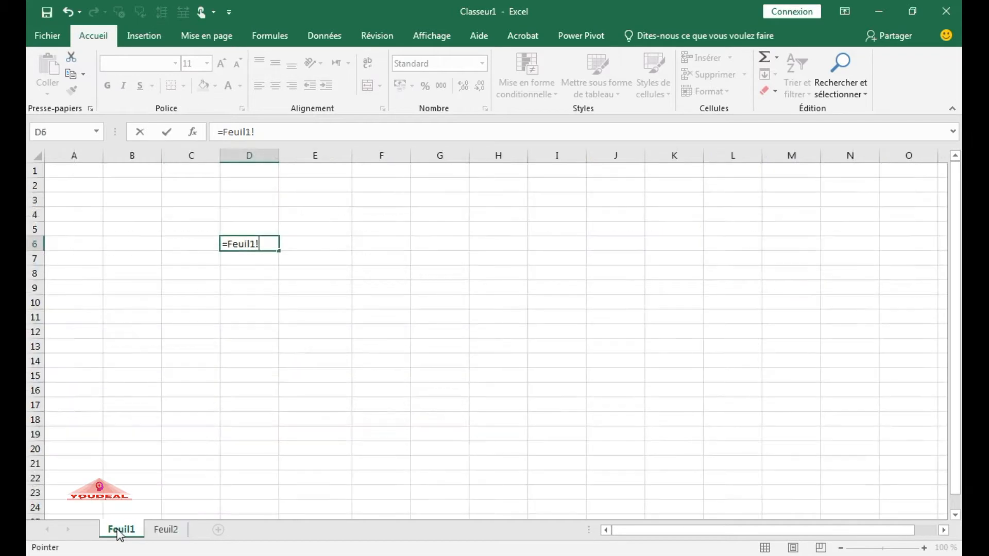
pyautogui.press('BackSpace')
pyautogui.press('BackSpace')
pyautogui.press('BackSpace')
pyautogui.press('BackSpace')
pyautogui.press('BackSpace')
pyautogui.press('BackSpace')
pyautogui.press('BackSpace')
pyautogui.press('BackSpace')
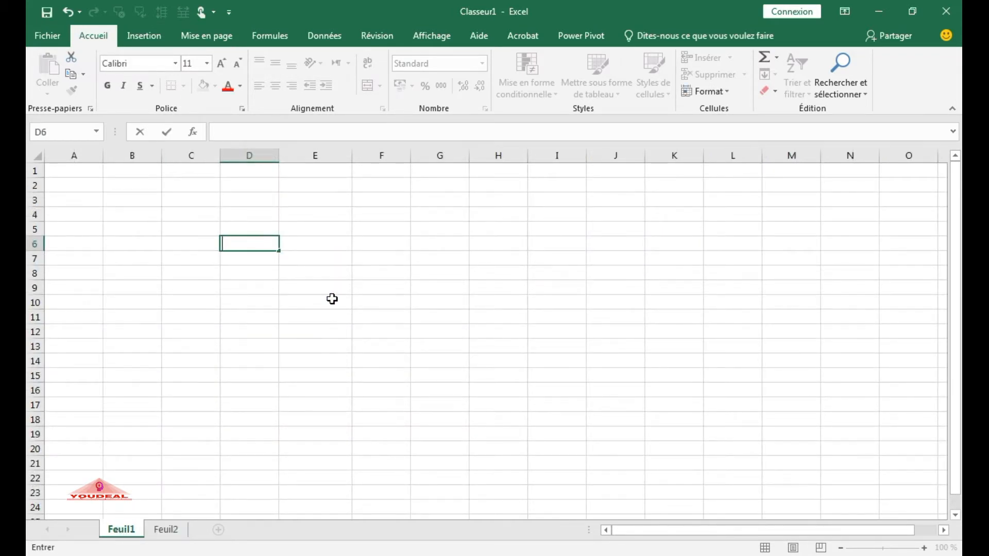
# Step: Enter the addition formula =15+6 in cell A4 of Feuil1
pyautogui.click(80, 213)
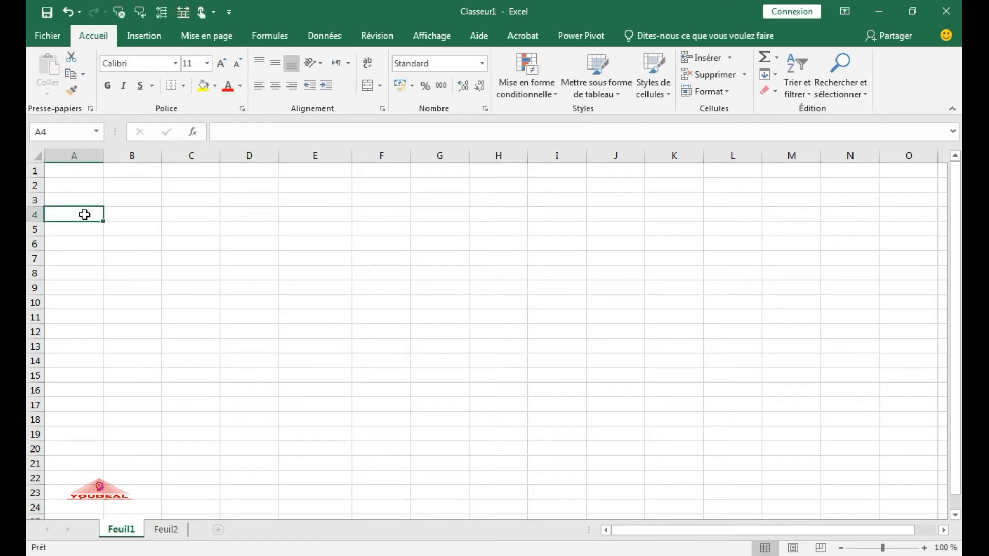
pyautogui.write('=')
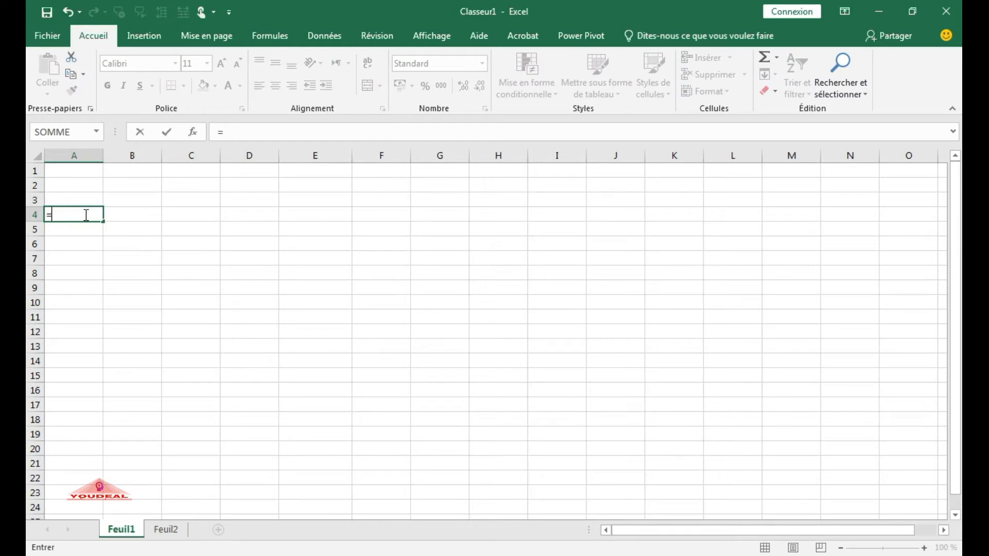
pyautogui.write('15+6')
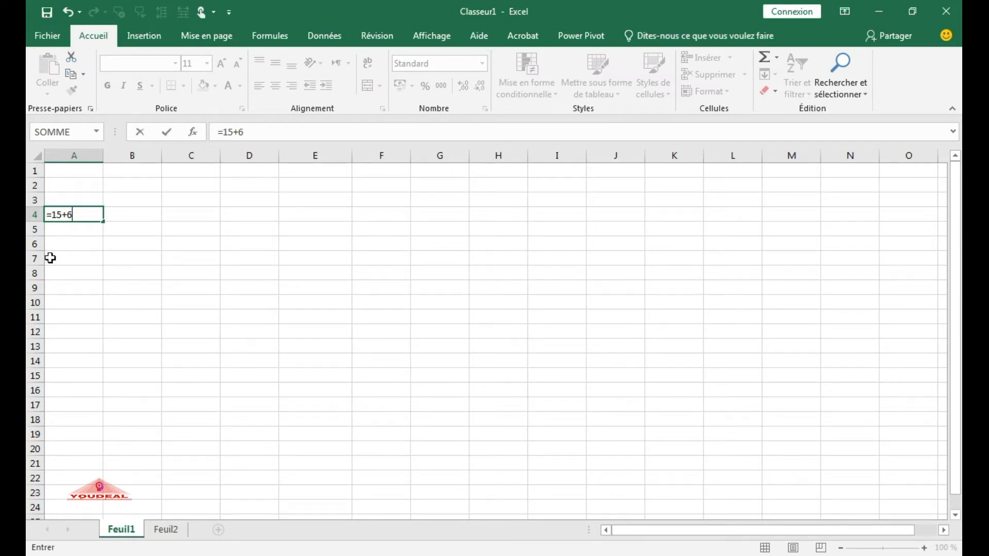
pyautogui.press('Return')
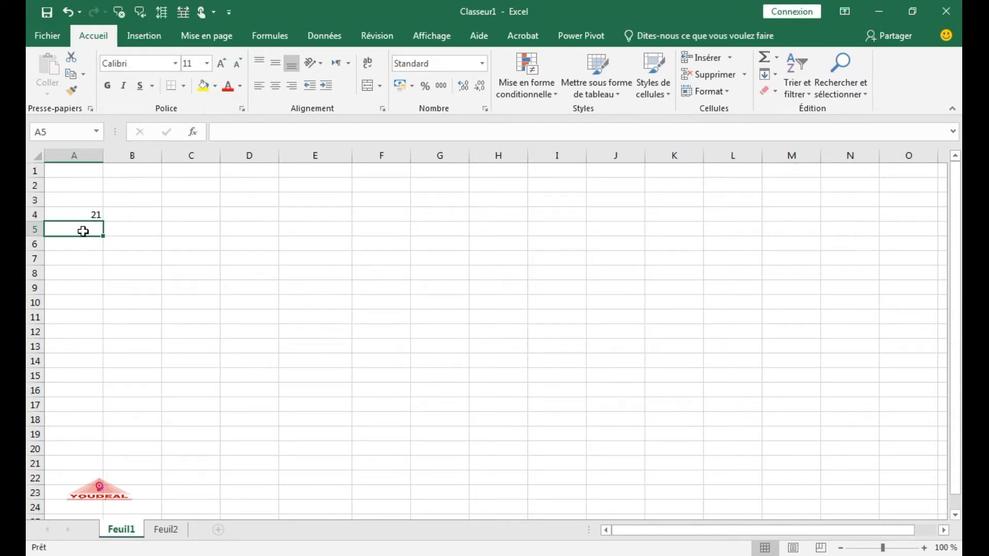
# Step: Enter the subtraction formula =17-6 in cell A5
pyautogui.write('17')
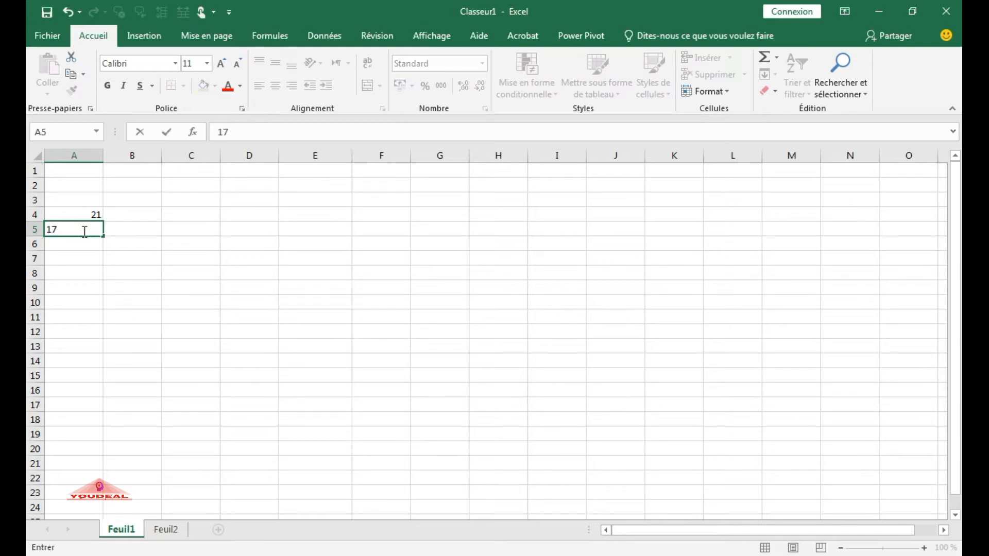
pyautogui.press('BackSpace')
pyautogui.press('BackSpace')
pyautogui.write('=17-')
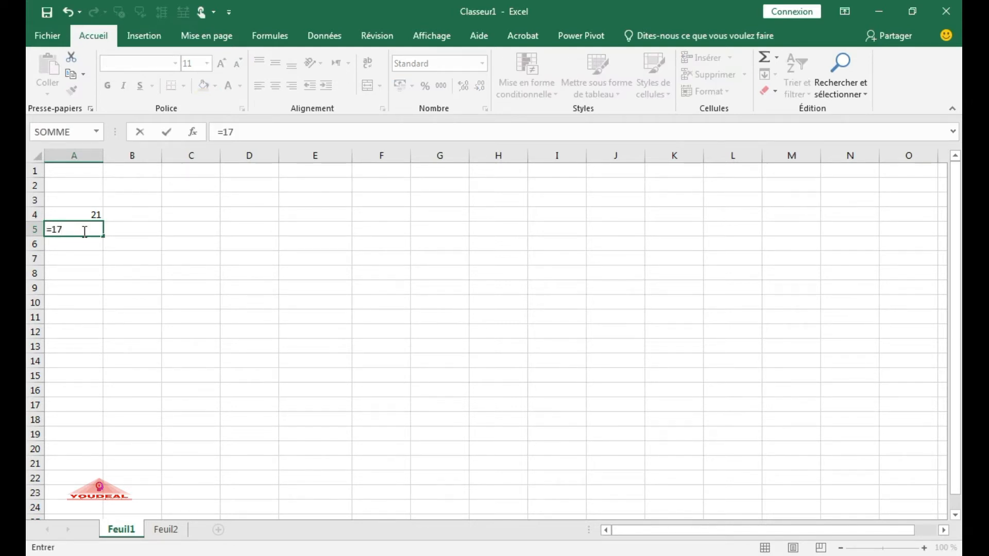
pyautogui.write('6')
pyautogui.press('Return')
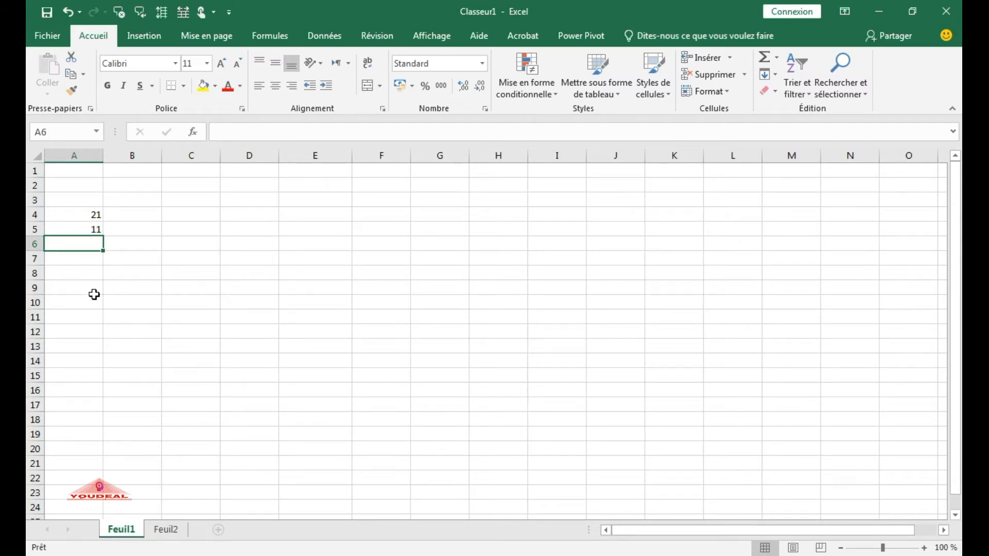
# Step: Enter the multiplication formula =5*7 in cell A6 and the division formula =9/3 in cell A7
pyautogui.write('=')
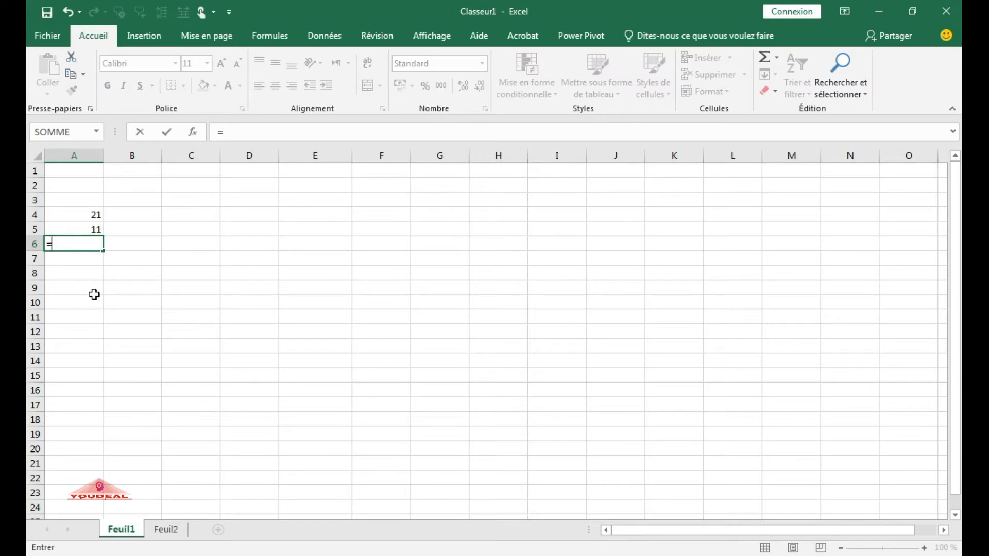
pyautogui.write('5*')
pyautogui.write('7')
pyautogui.press('Return')
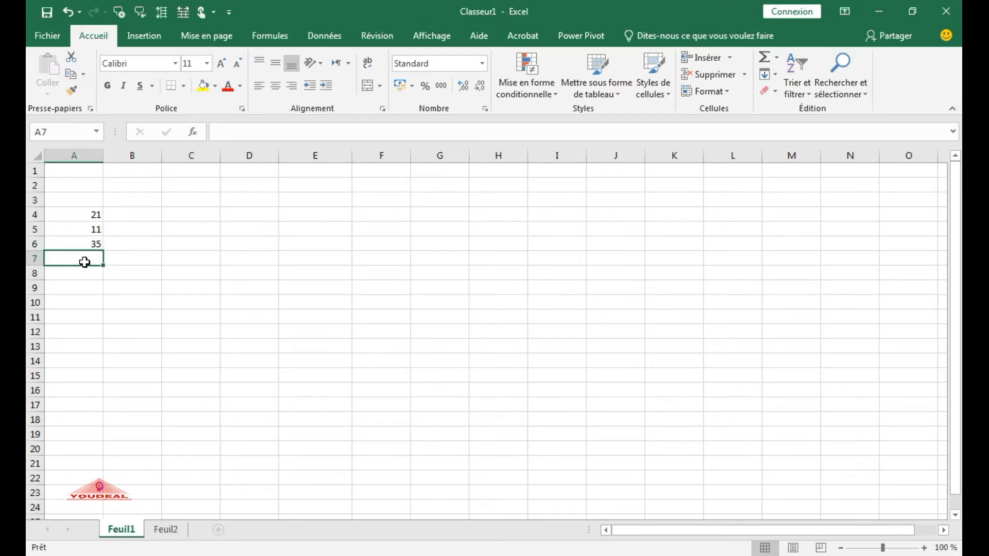
pyautogui.write('=9/')
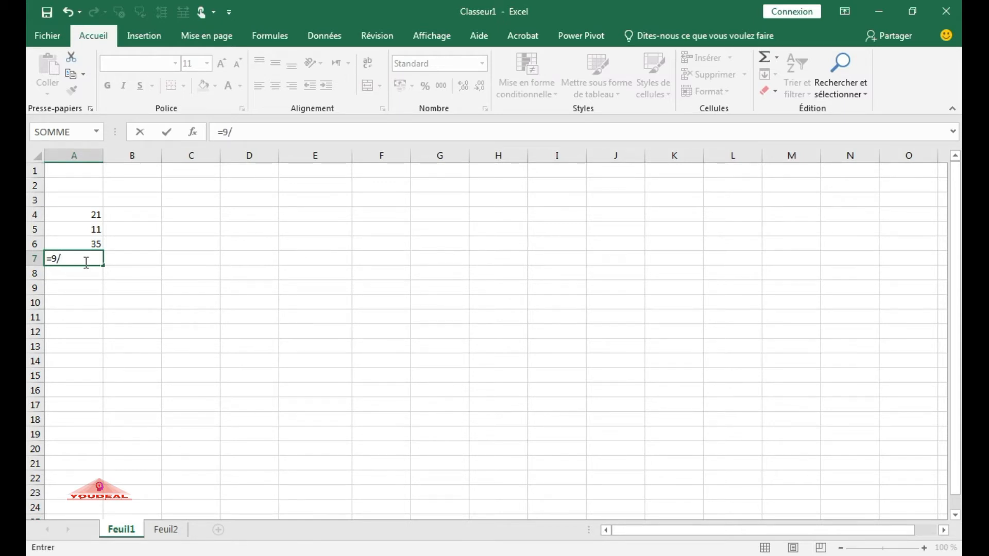
pyautogui.write('3')
pyautogui.press('Return')
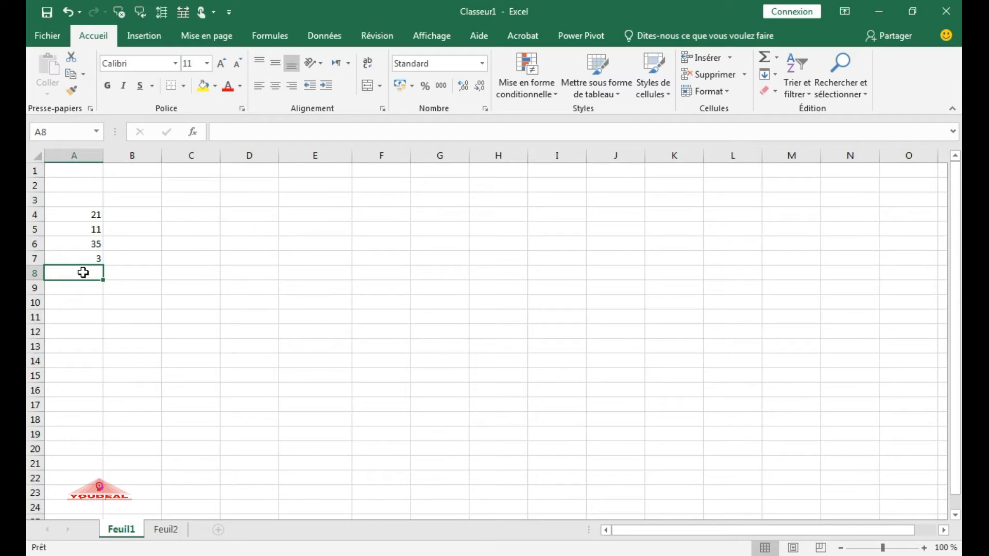
# Step: Enter the percentage formula =5% in cell A8 and the power formula =3^2 in cell A9, consulting the operator list on Feuil2
pyautogui.write('=')
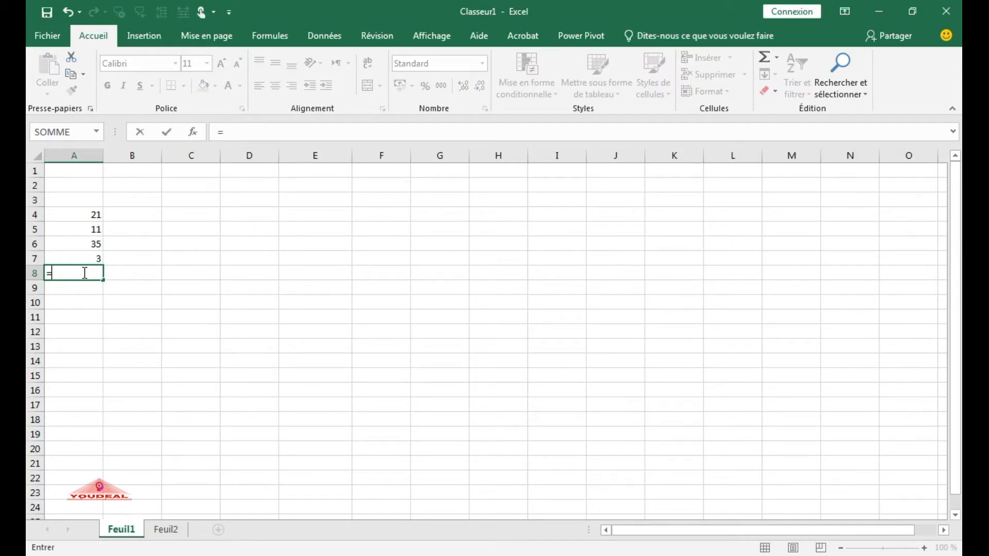
pyautogui.write('5%')
pyautogui.press('Return')
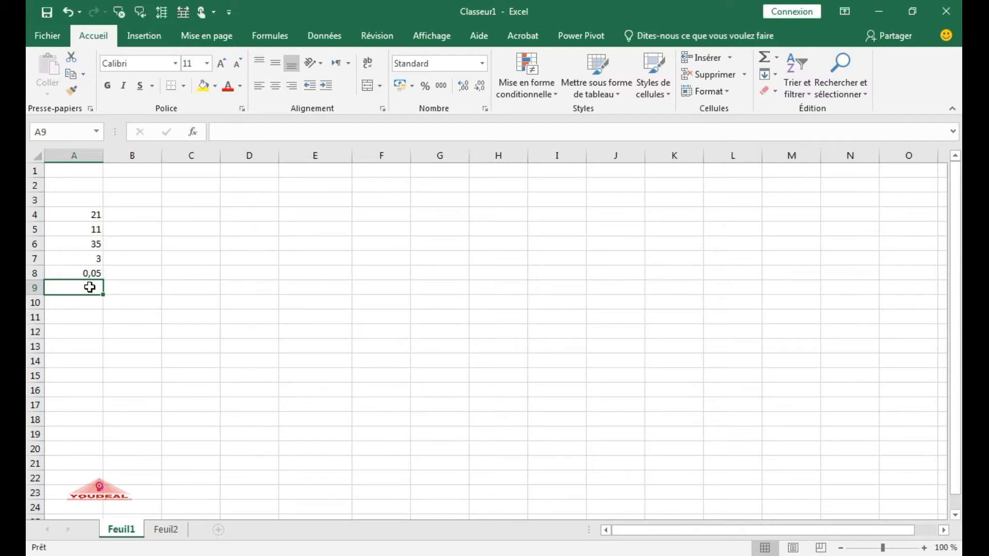
pyautogui.click(165, 529)
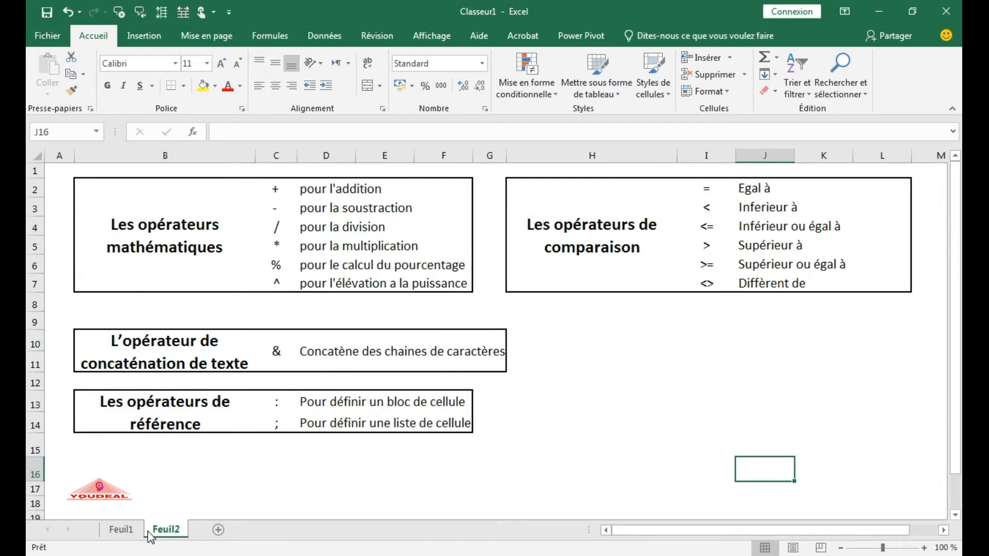
pyautogui.click(121, 530)
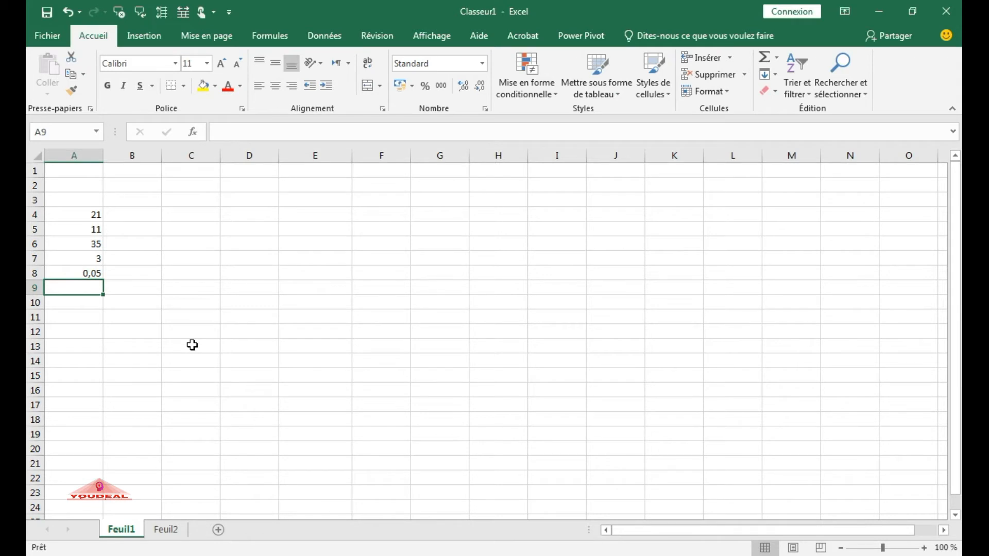
pyautogui.write('=3^')
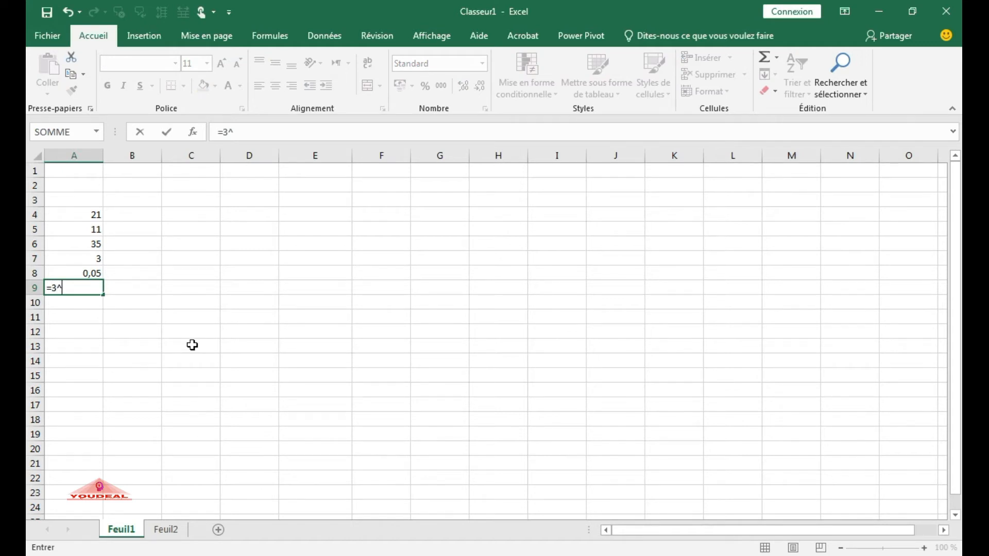
pyautogui.write('2')
pyautogui.press('Return')
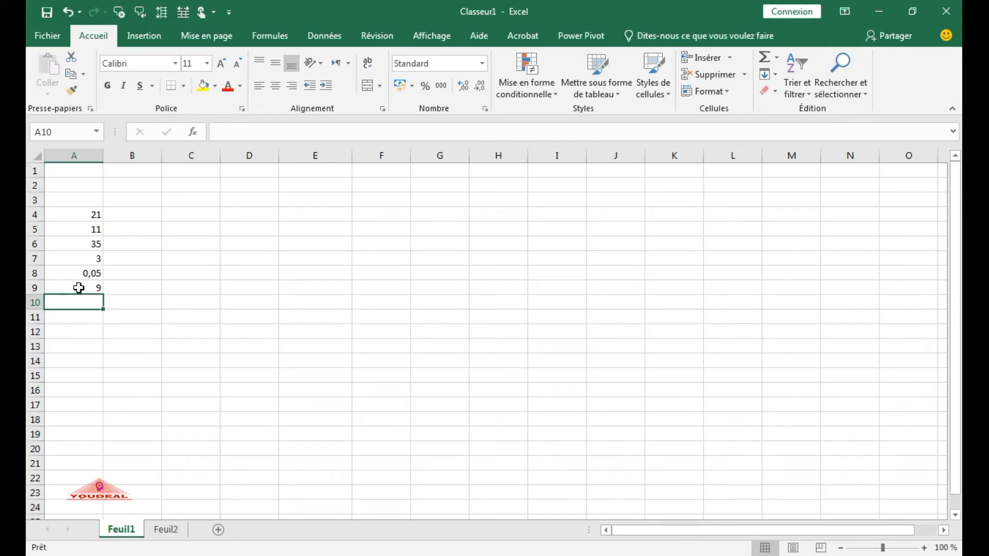
# Step: Consult the comparison operators on Feuil2 and enter the comparison formula =15>3 in cell E5 of Feuil1
pyautogui.click(184, 532)
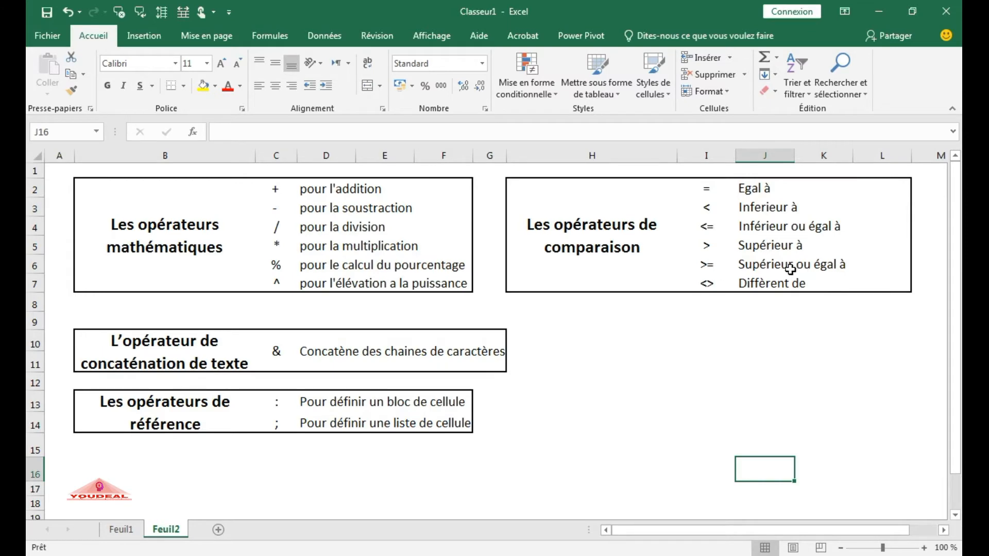
pyautogui.click(121, 530)
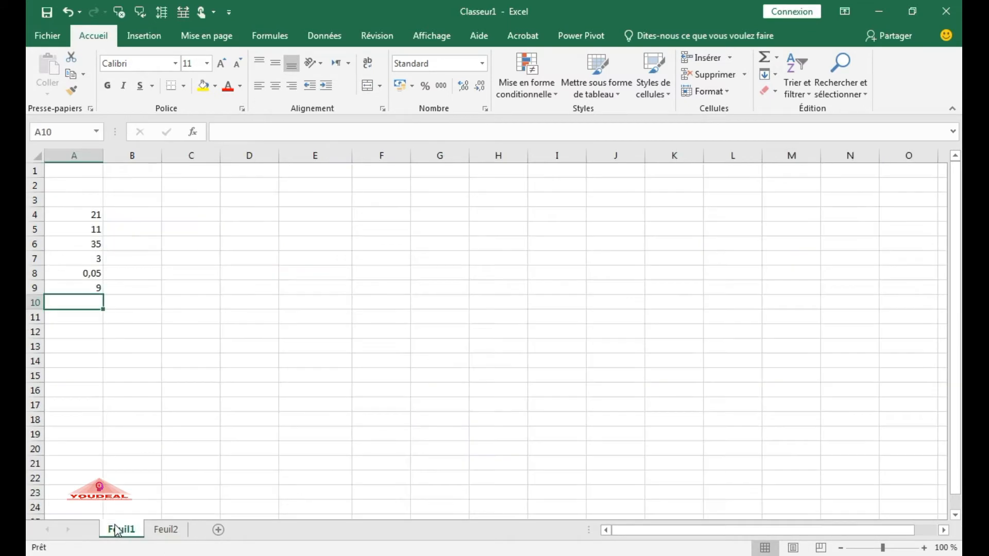
pyautogui.click(329, 230)
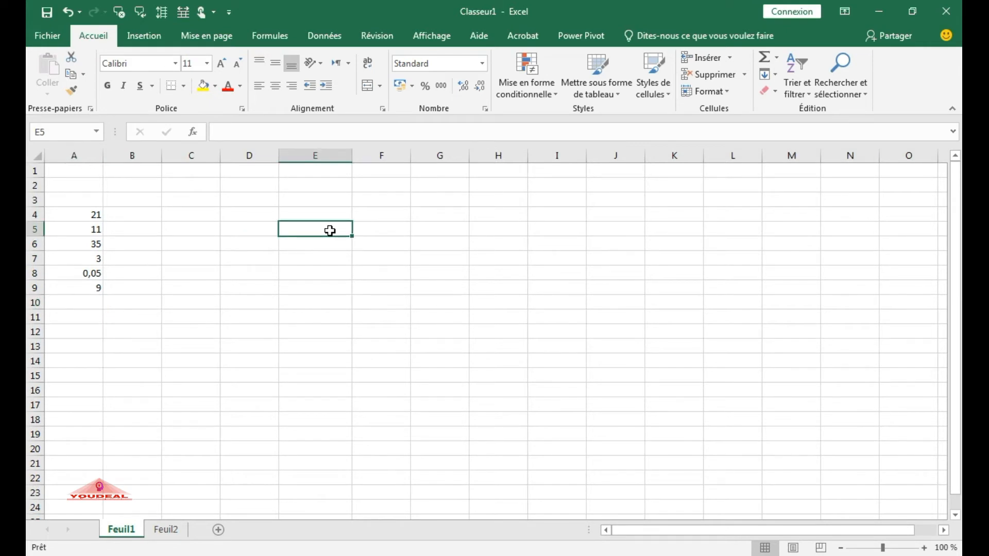
pyautogui.write('=')
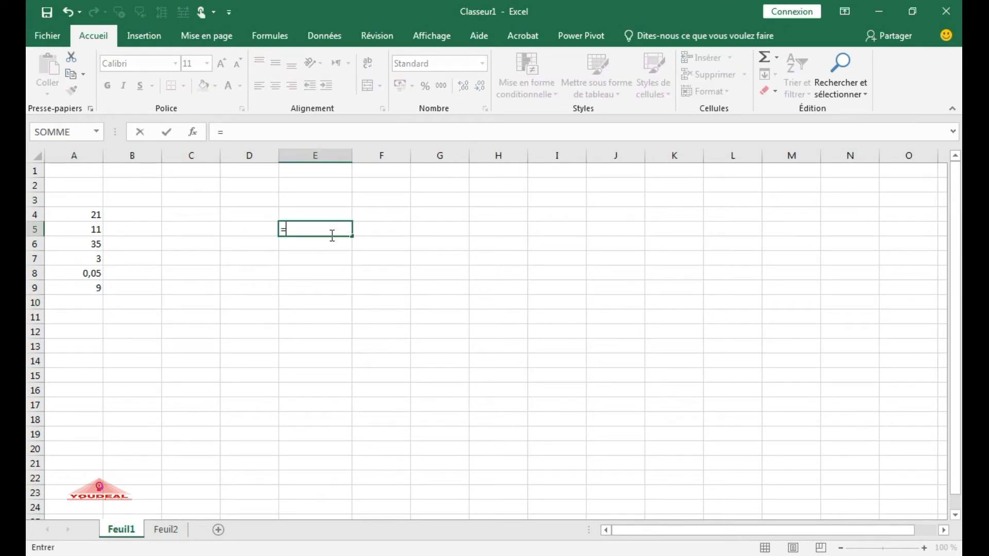
pyautogui.write('15>3')
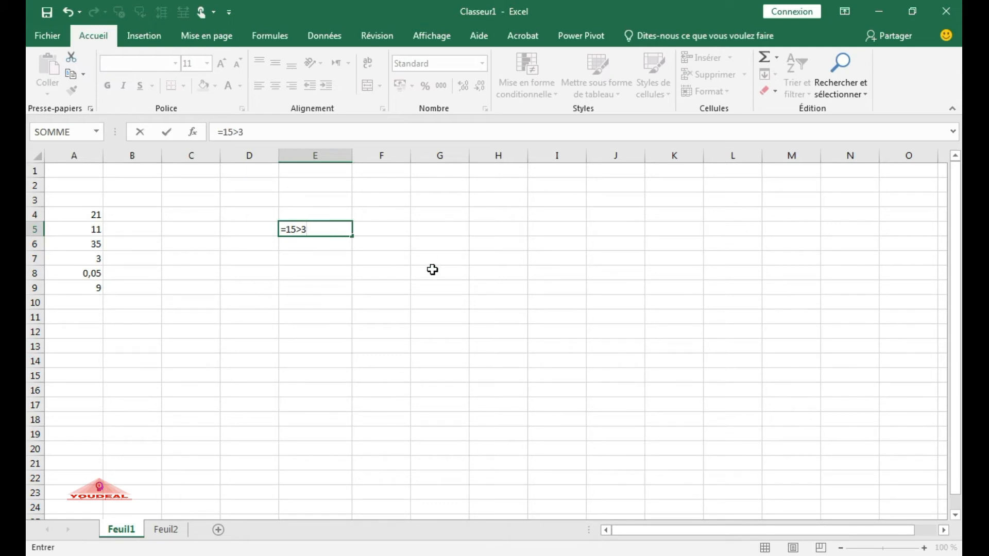
pyautogui.press('Return')
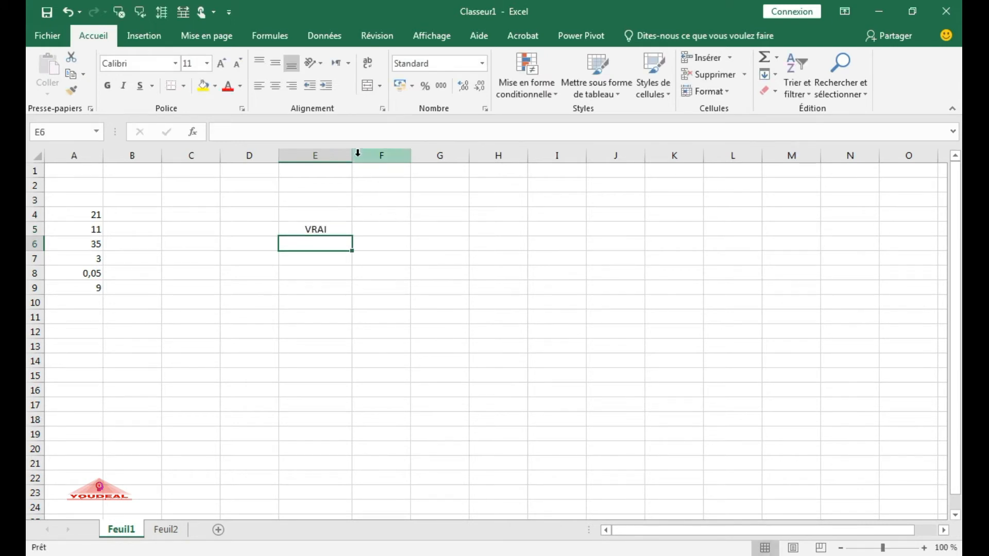
# Step: Enter the comparison formula =15<3 in cell E6
pyautogui.click(350, 135)
pyautogui.write('=')
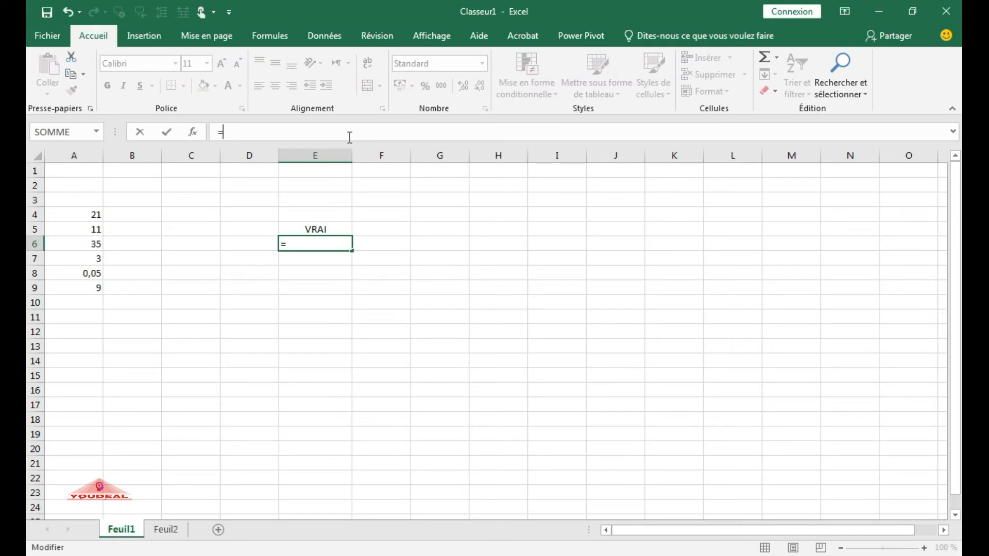
pyautogui.write('15<3')
pyautogui.press('Return')
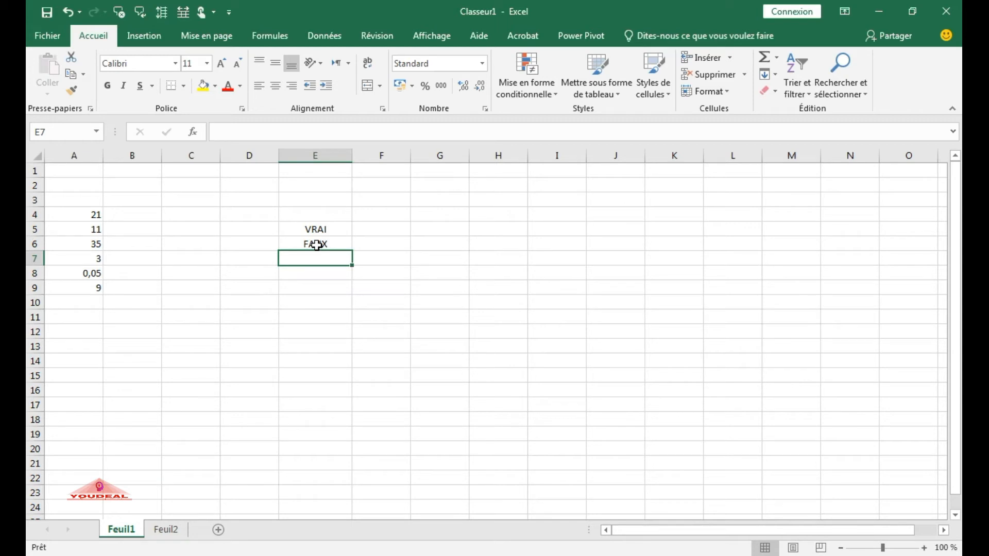
# Step: Consult the concatenation operator on Feuil2 and enter ="nombre de participants est de :"&A5 in cell E12 of Feuil1
pyautogui.click(164, 531)
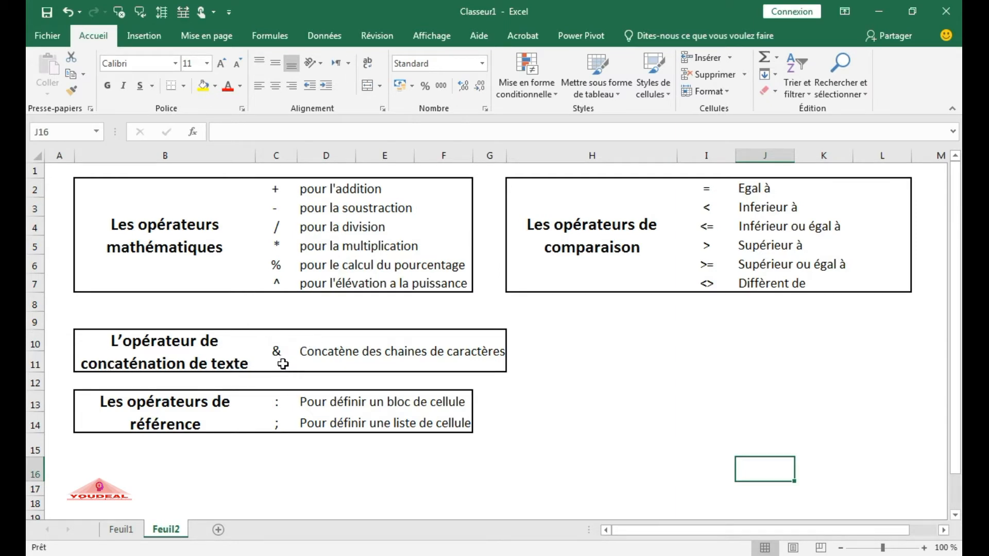
pyautogui.click(124, 531)
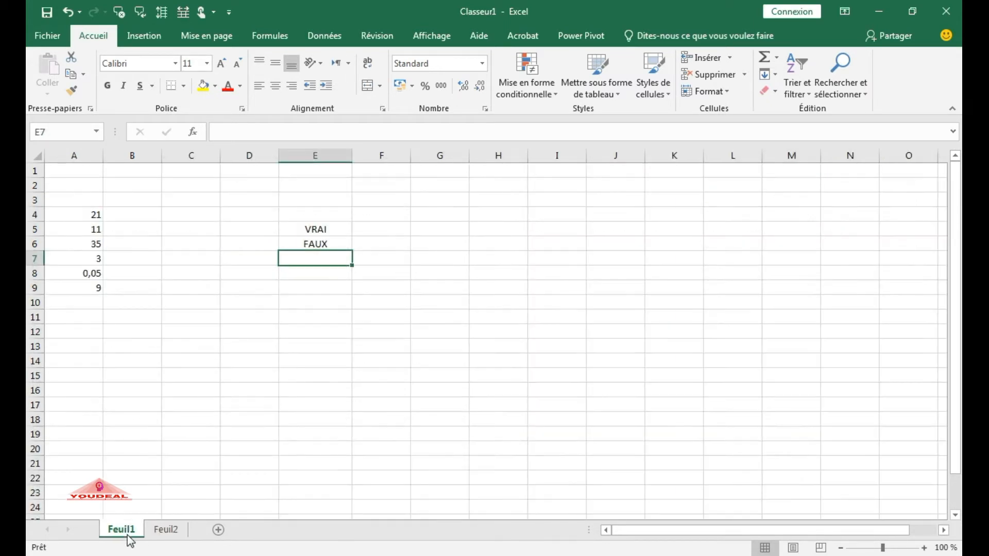
pyautogui.click(320, 318)
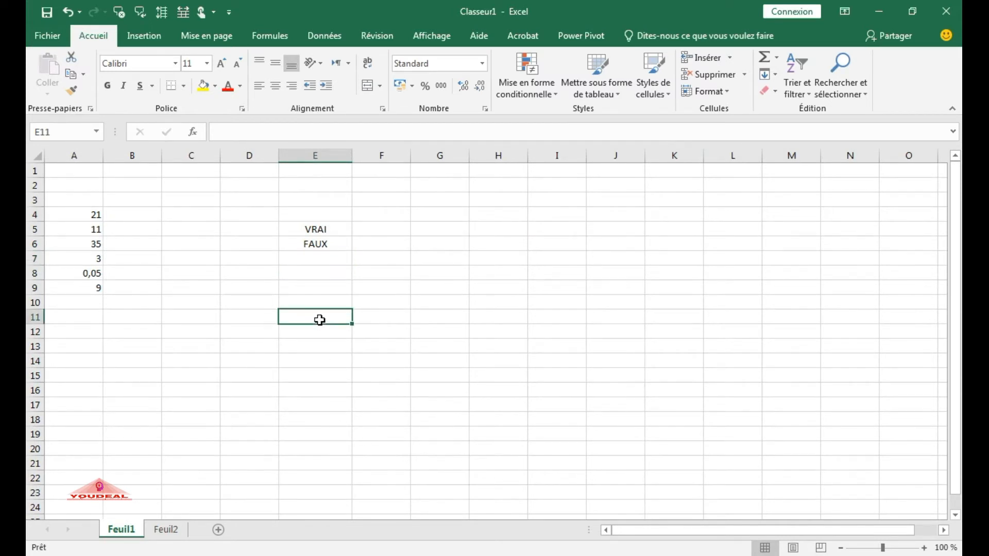
pyautogui.click(293, 335)
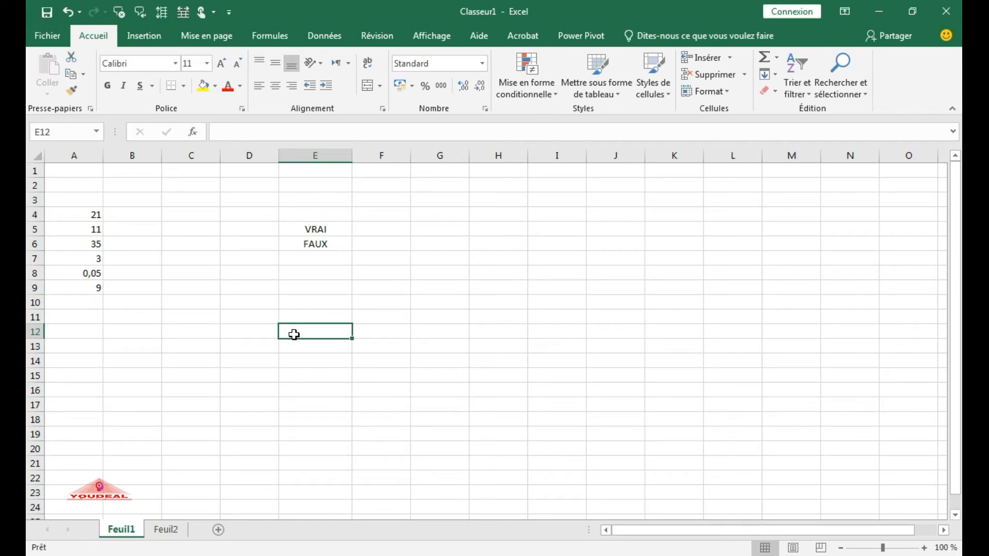
pyautogui.click(275, 136)
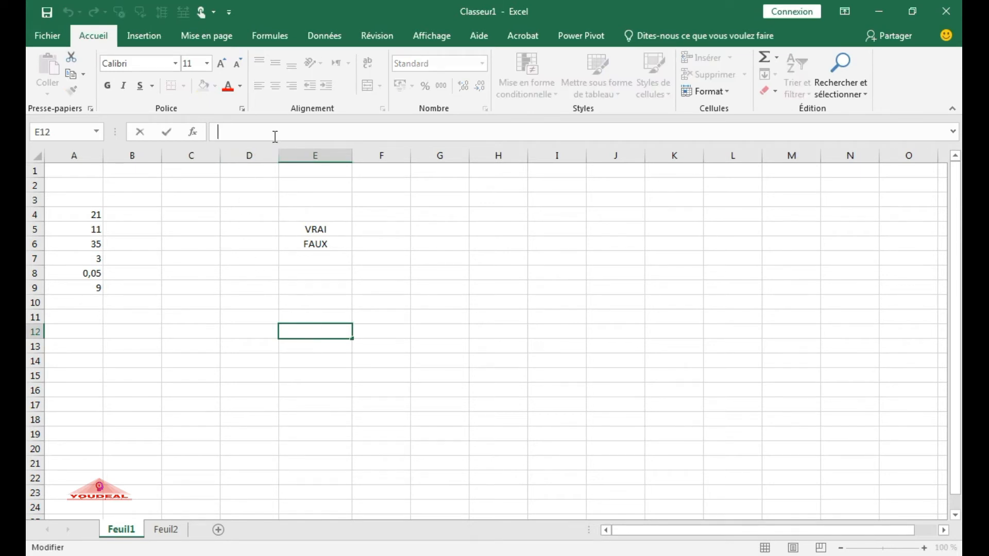
pyautogui.write('=')
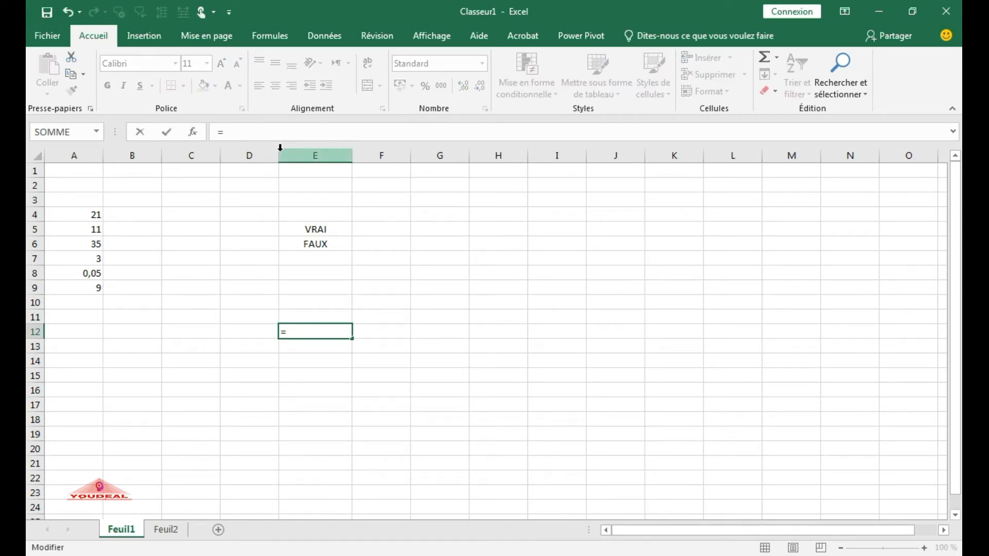
pyautogui.write('"nombre de participa')
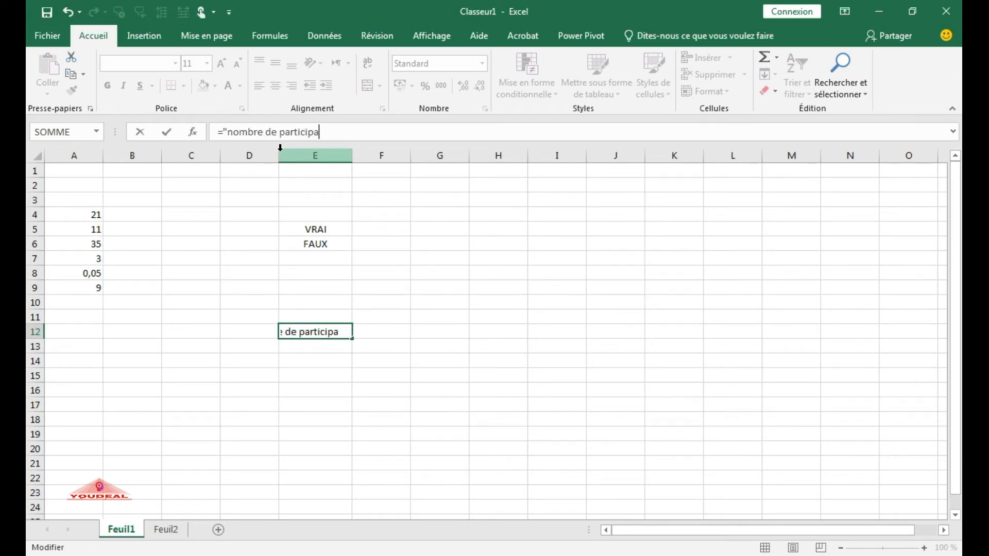
pyautogui.write('nts est de')
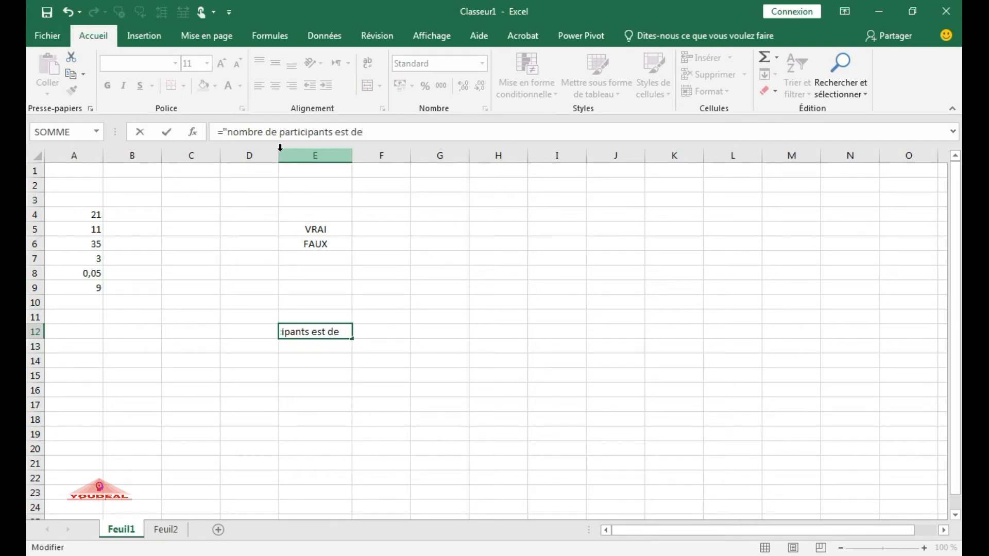
pyautogui.write(' :"&')
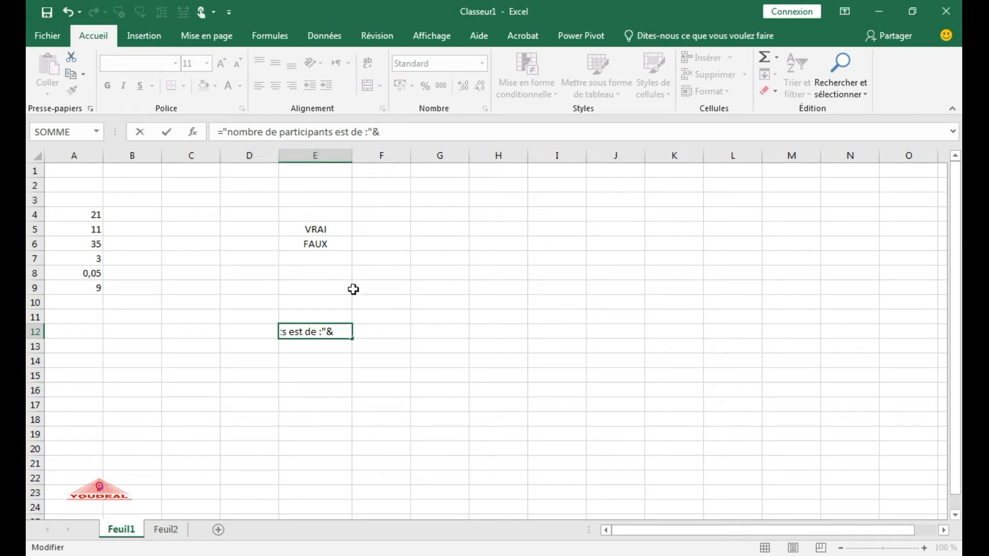
pyautogui.click(85, 229)
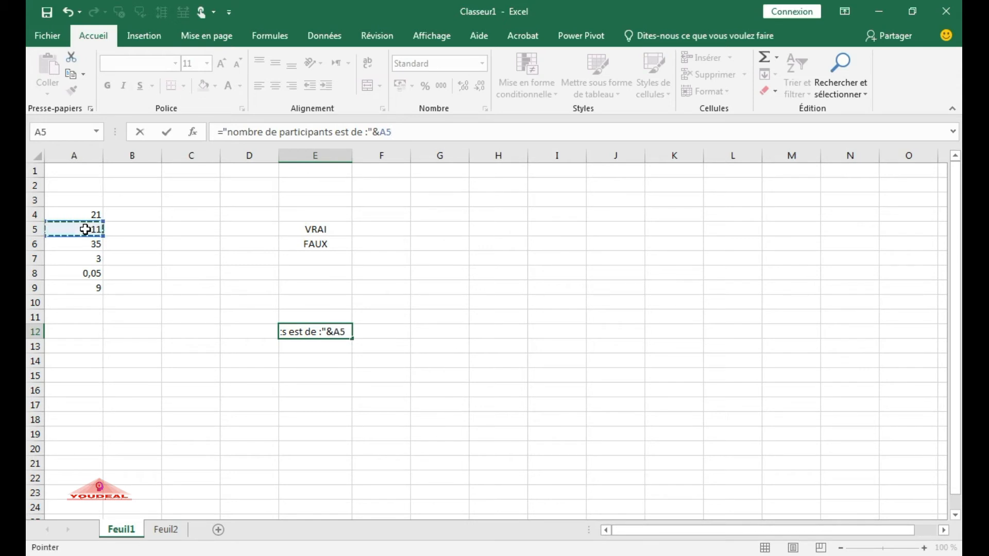
pyautogui.press('Return')
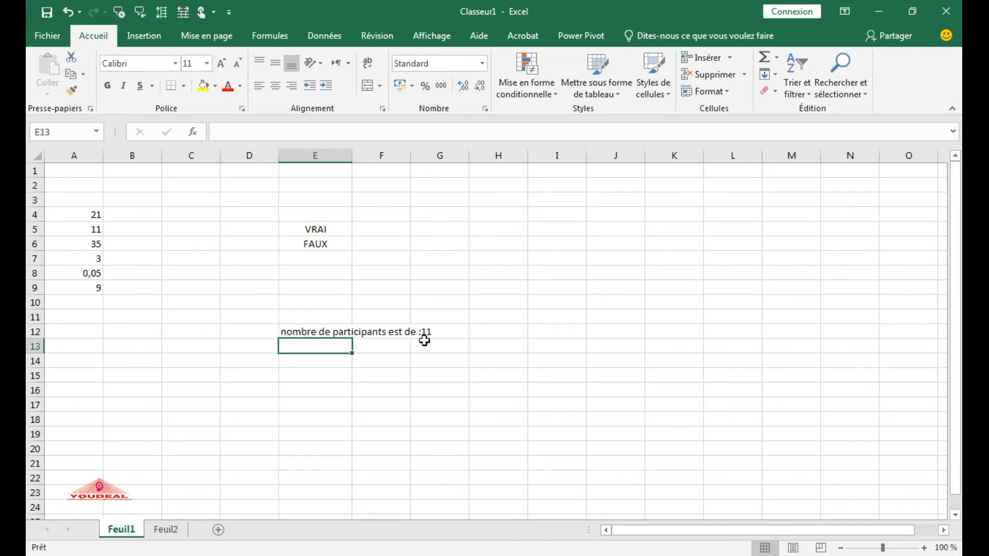
# Step: Enter the concatenation formula =A7&A4 in cell E14
pyautogui.click(297, 390)
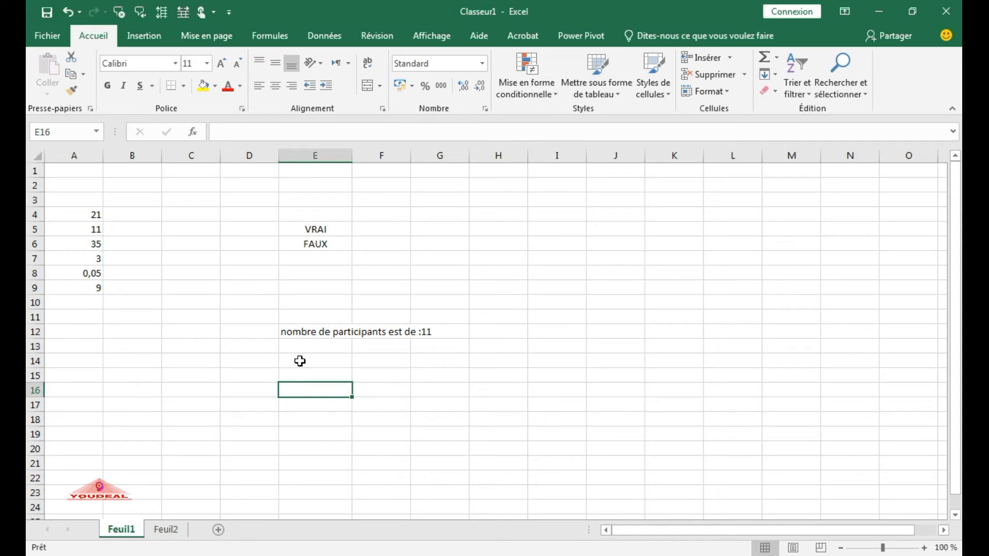
pyautogui.click(300, 361)
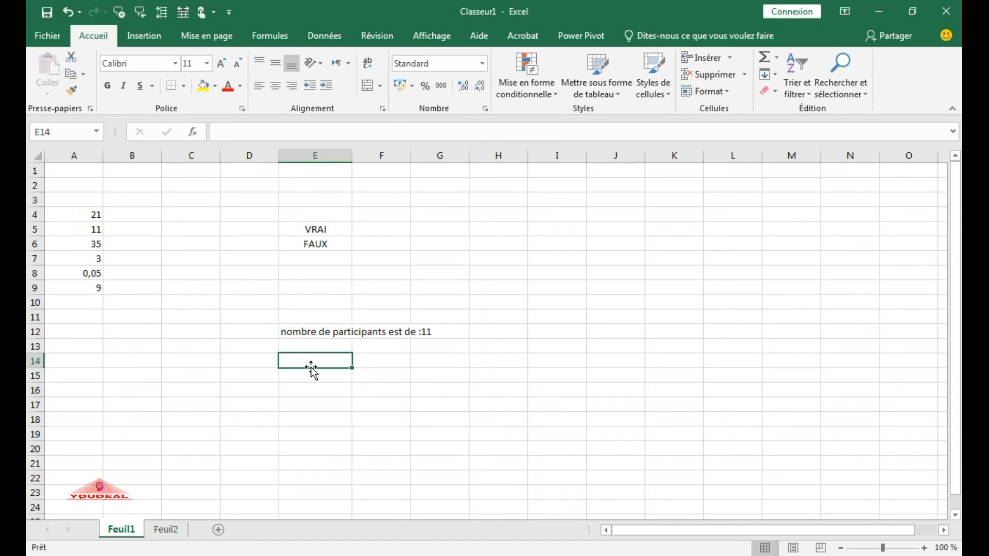
pyautogui.write('=')
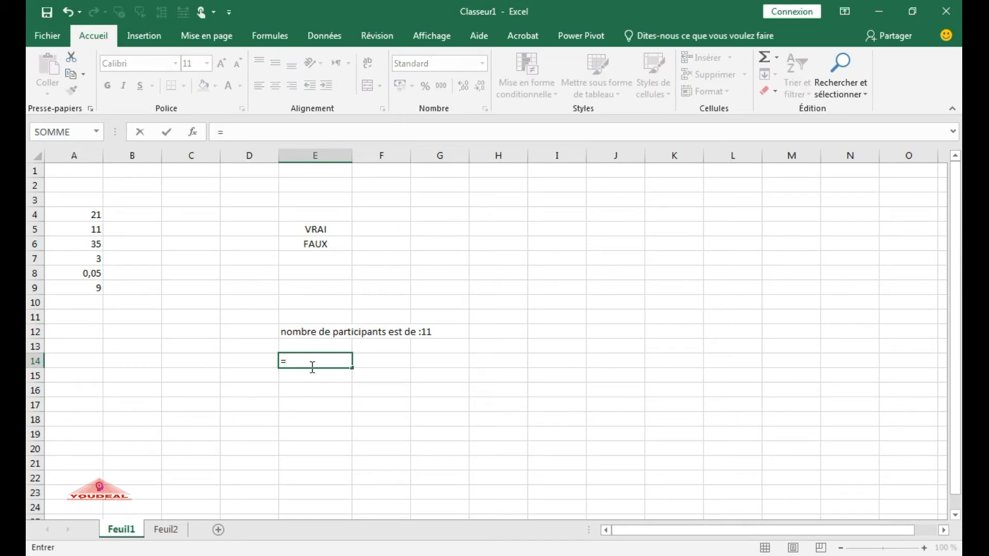
pyautogui.click(65, 262)
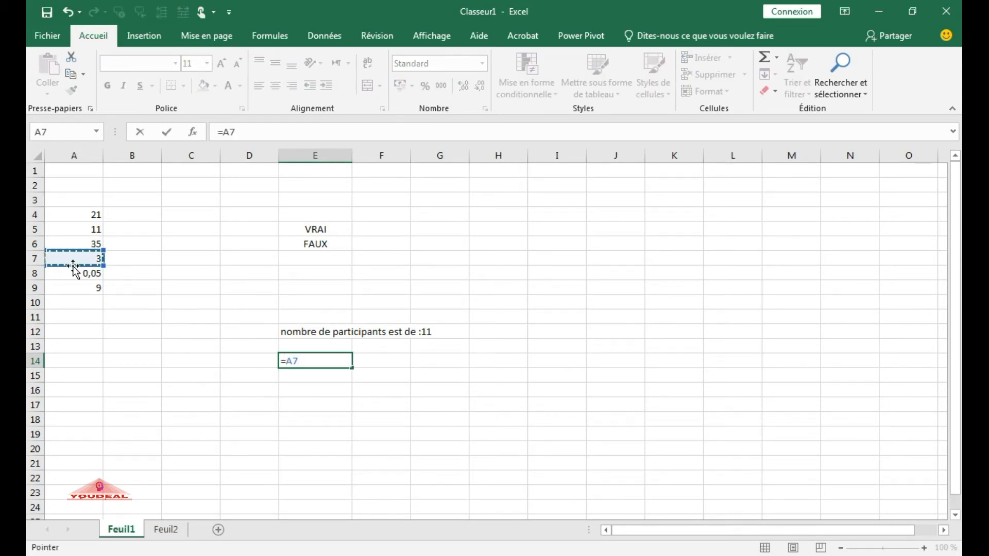
pyautogui.write('&')
pyautogui.click(71, 213)
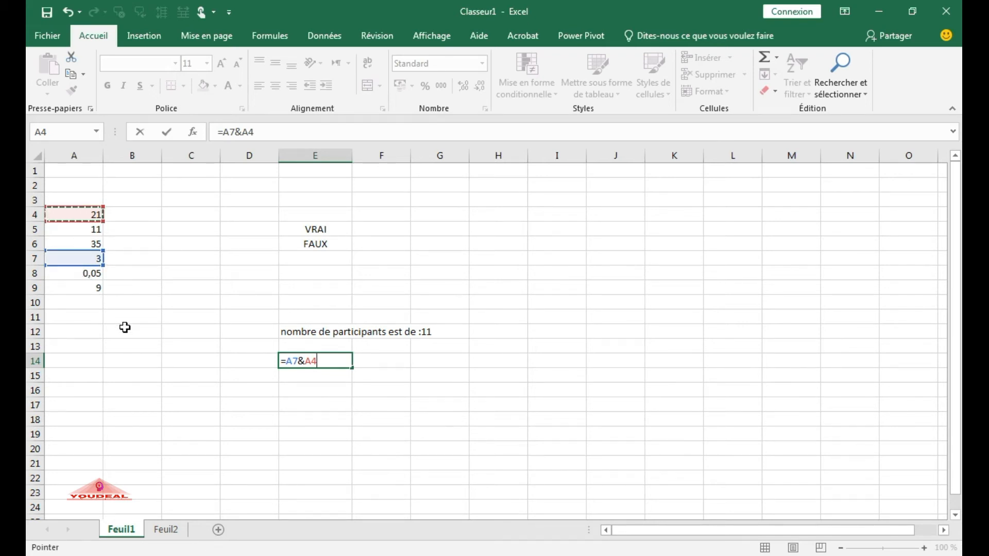
pyautogui.press('Return')
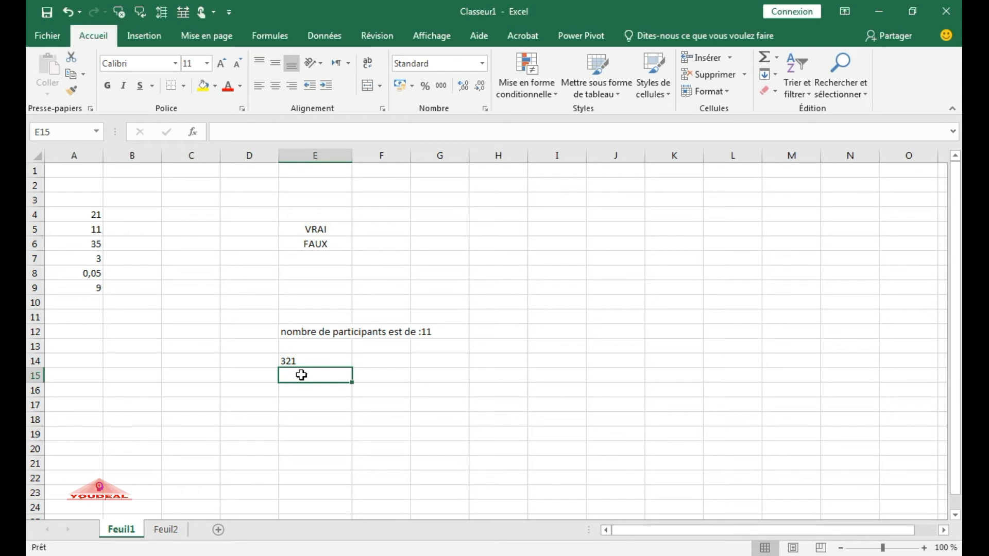
# Step: Enter the reversed concatenation formula =A4&A7 in cell E15
pyautogui.write('=')
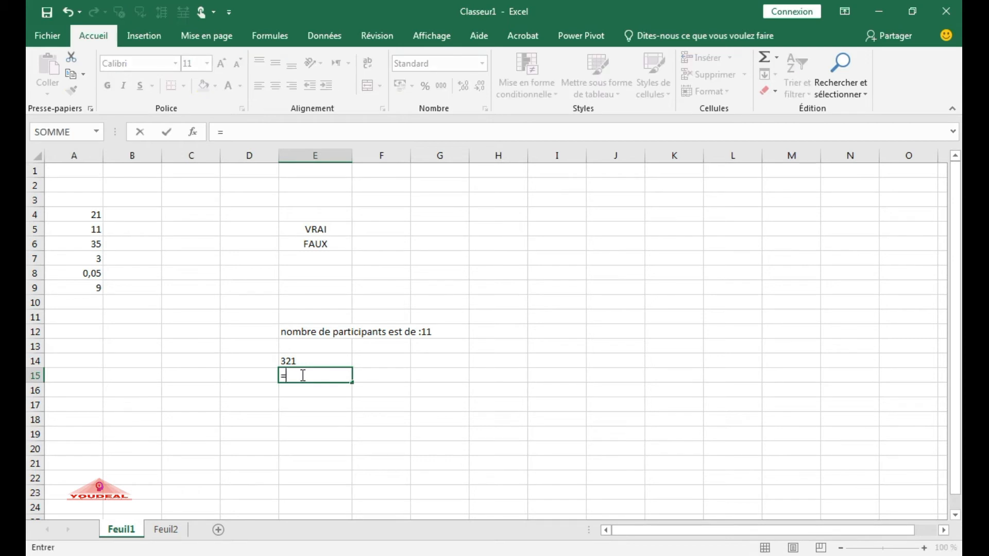
pyautogui.click(90, 213)
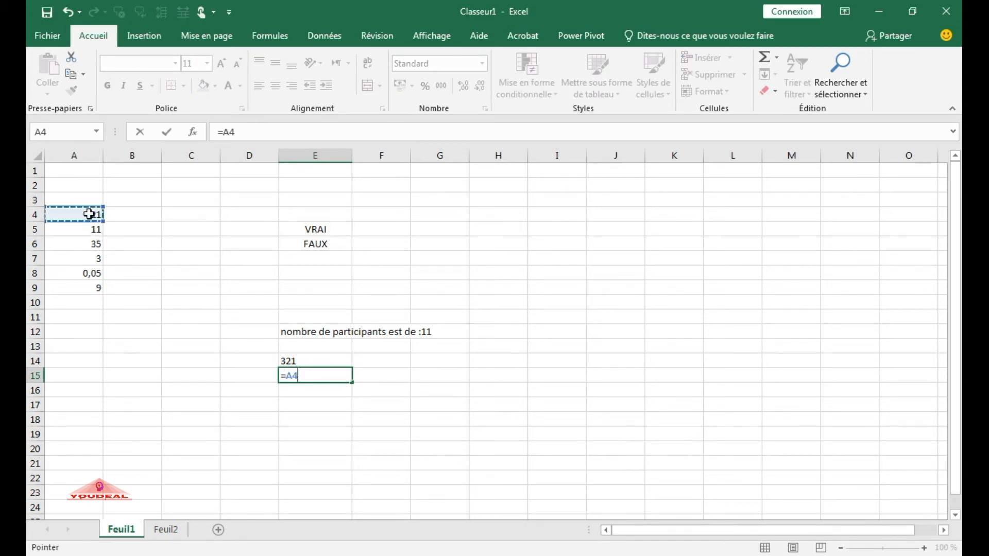
pyautogui.write('&')
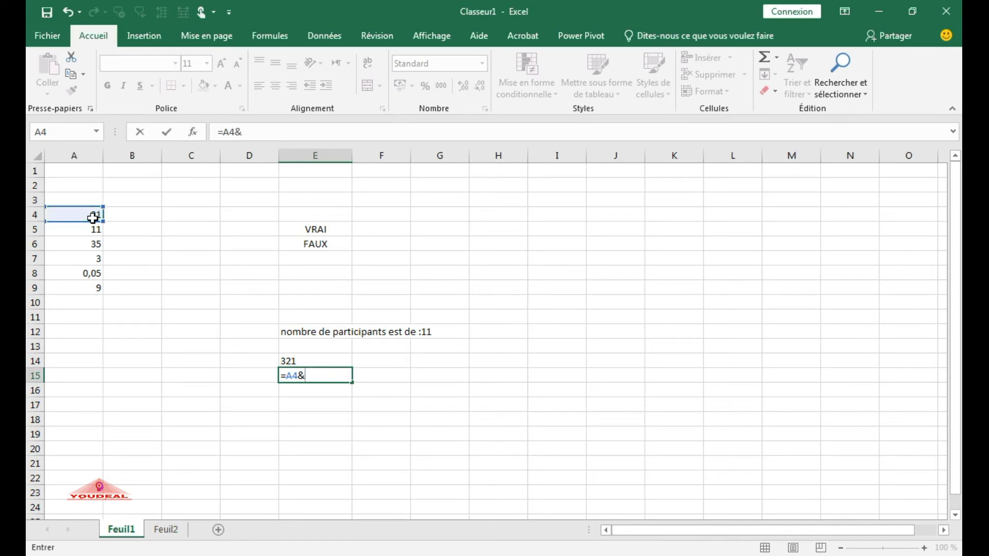
pyautogui.click(81, 259)
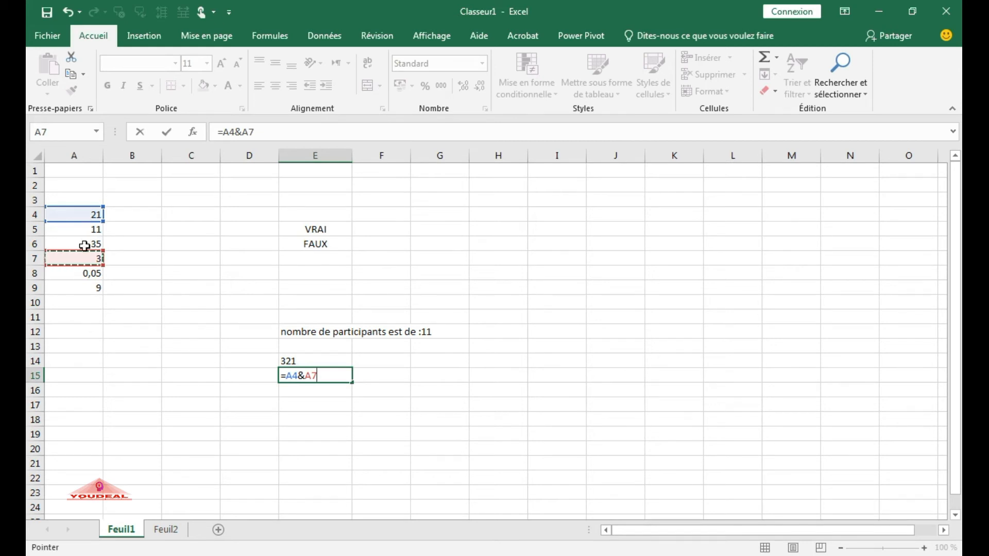
pyautogui.press('Return')
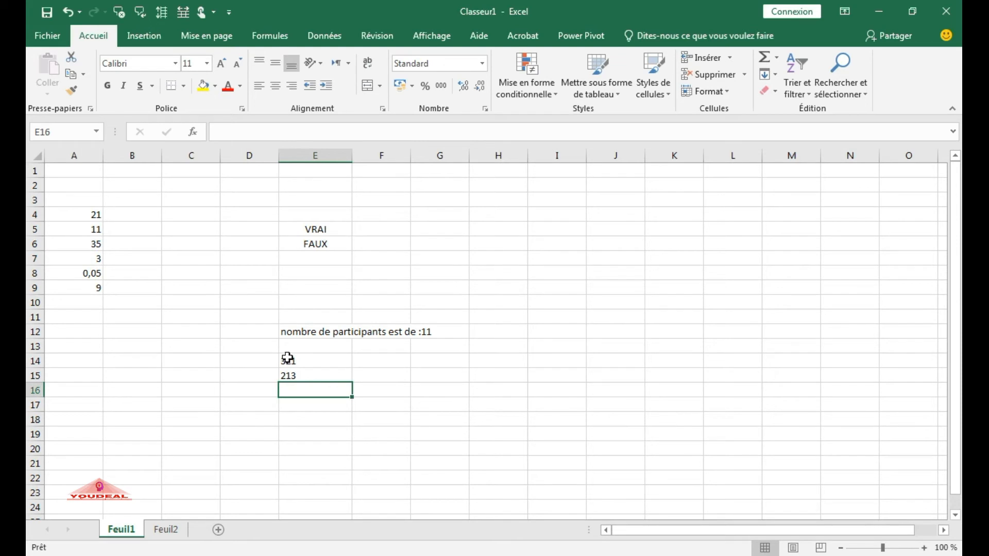
# Step: Consult the reference operators on Feuil2, enter the block sum =SOMME(A4:A9) in cell I7 of Feuil1 and review its formula
pyautogui.click(171, 531)
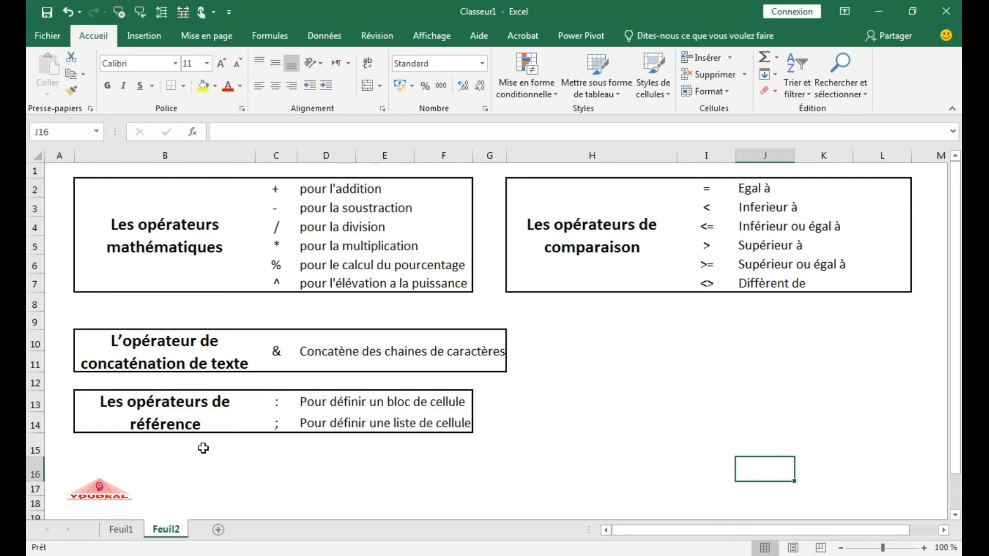
pyautogui.click(126, 529)
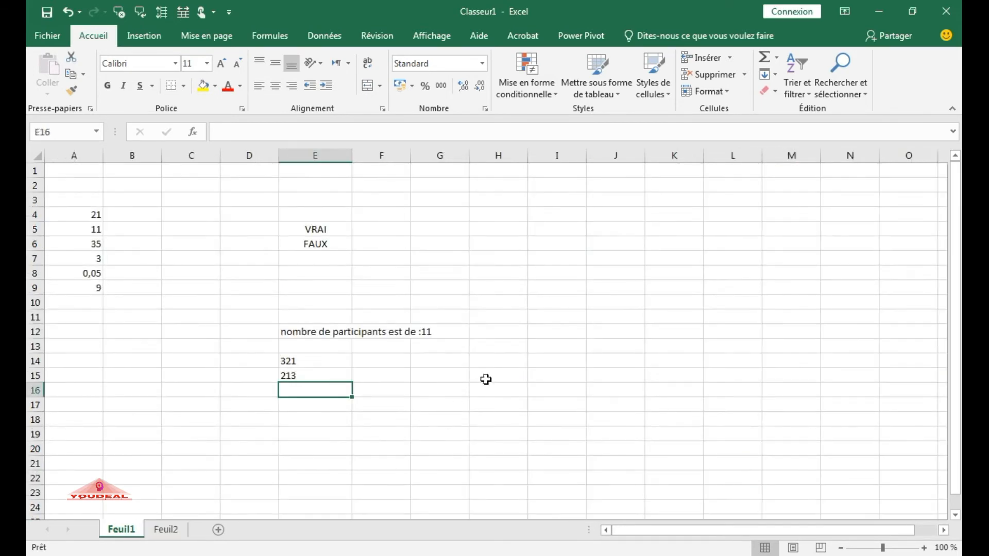
pyautogui.click(545, 259)
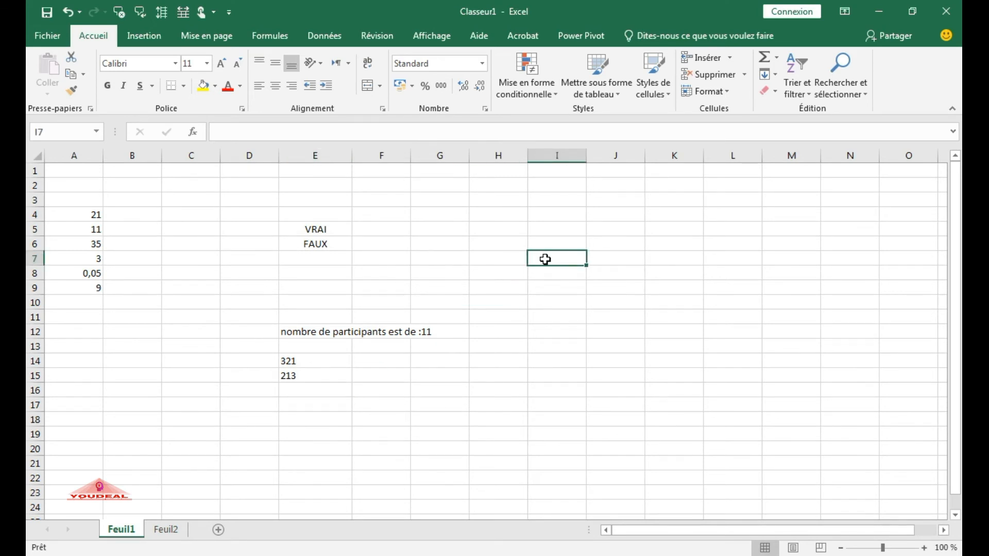
pyautogui.write('=somme')
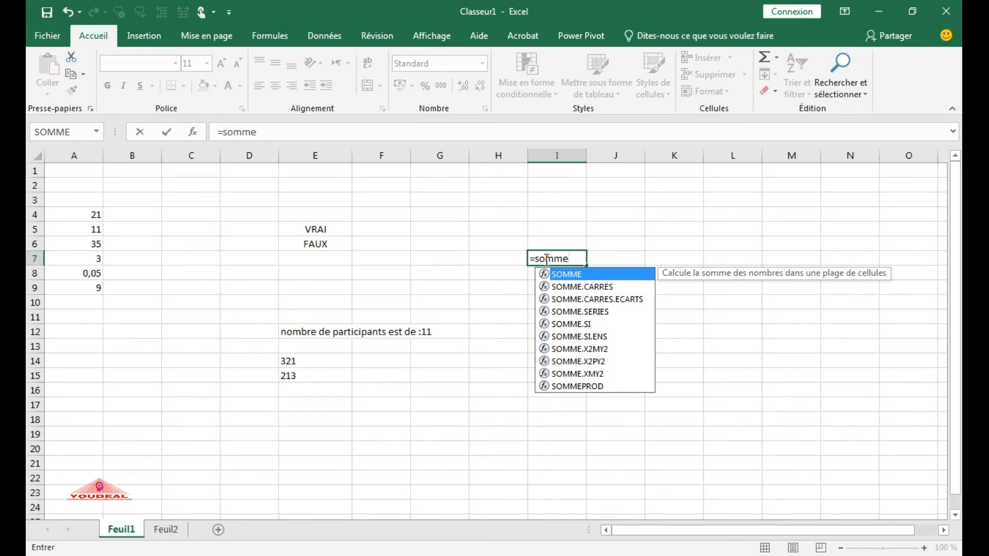
pyautogui.write('(')
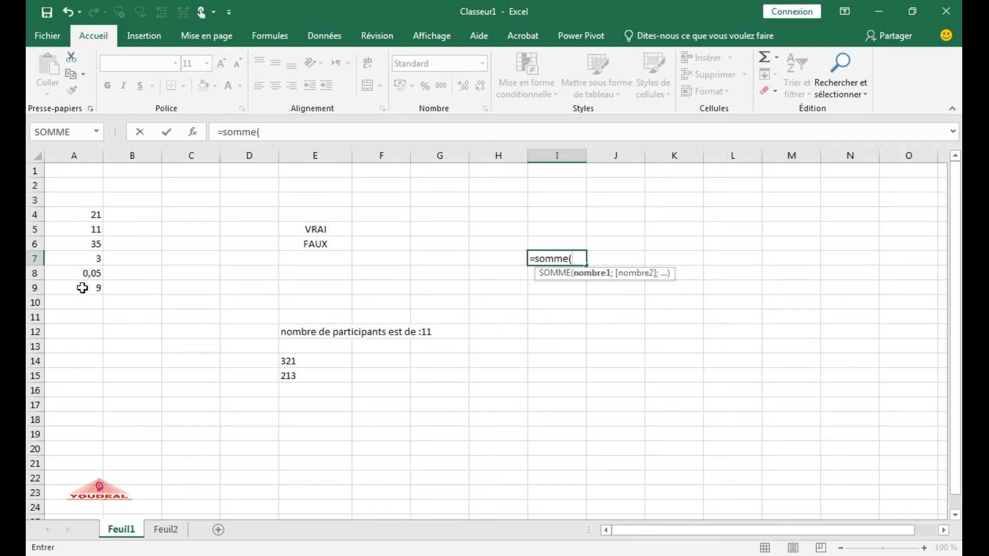
pyautogui.click(85, 217)
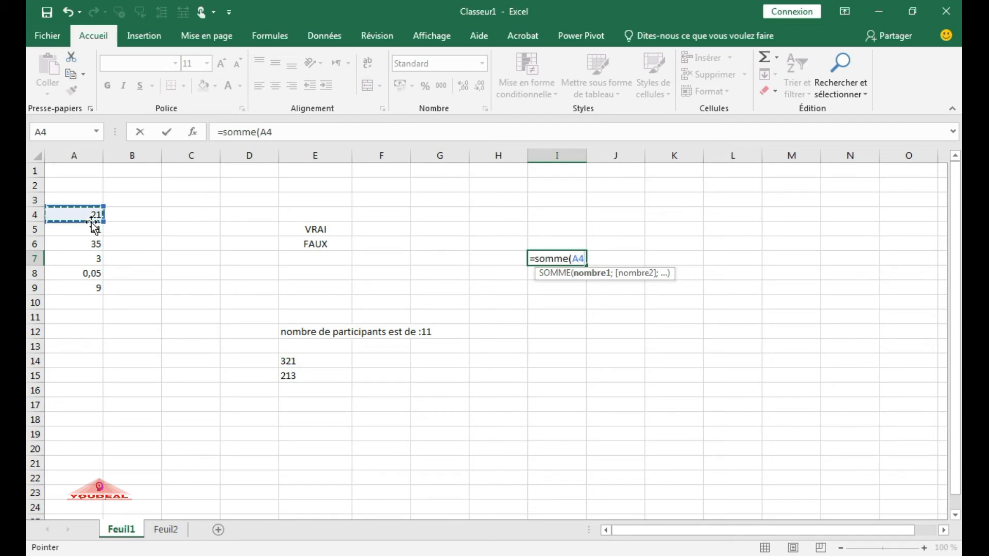
pyautogui.press('F8')
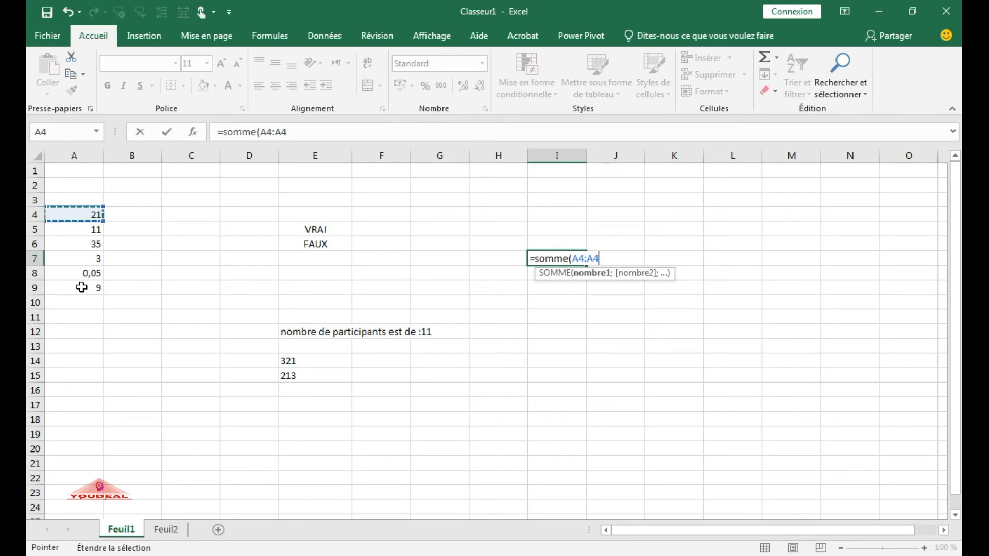
pyautogui.moveTo(81, 286); pyautogui.dragTo(81, 287)
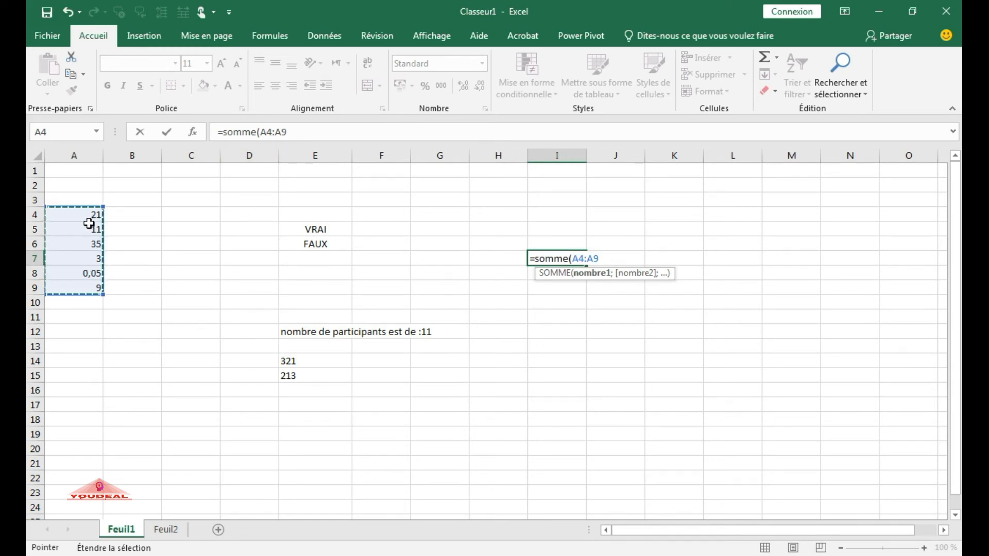
pyautogui.write(')')
pyautogui.press('Return')
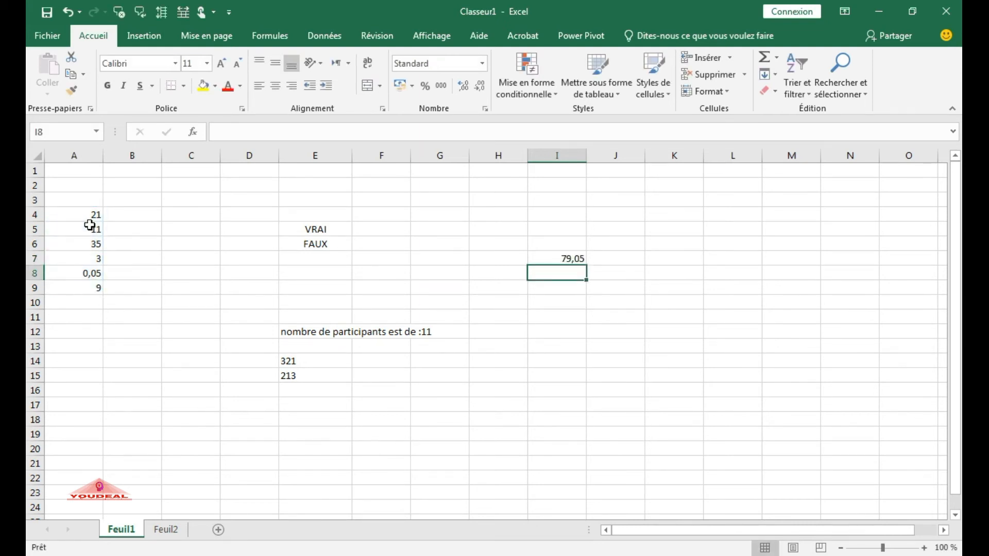
pyautogui.click(548, 258)
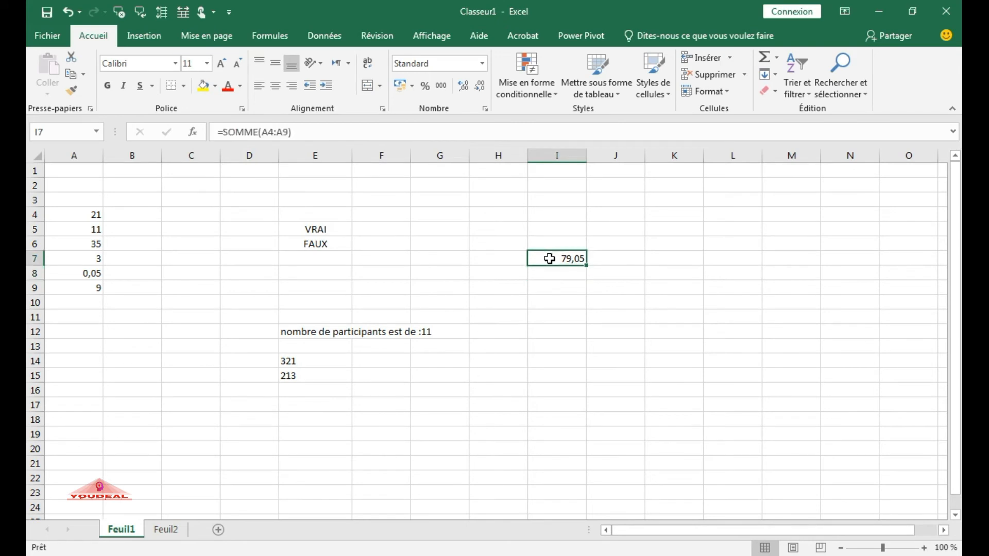
# Step: Start a SOMME formula in cell I11
pyautogui.click(547, 321)
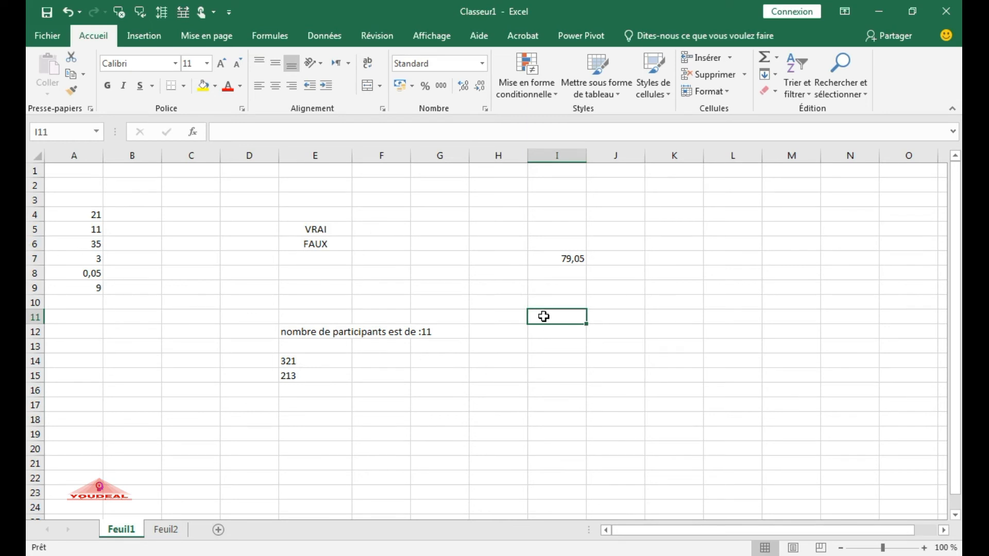
pyautogui.write('=somme')
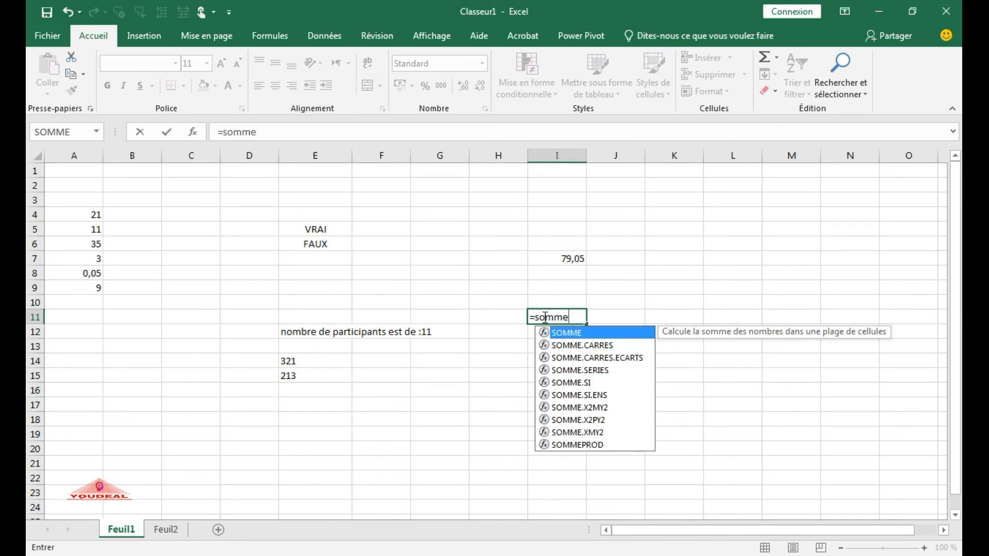
pyautogui.write('(')
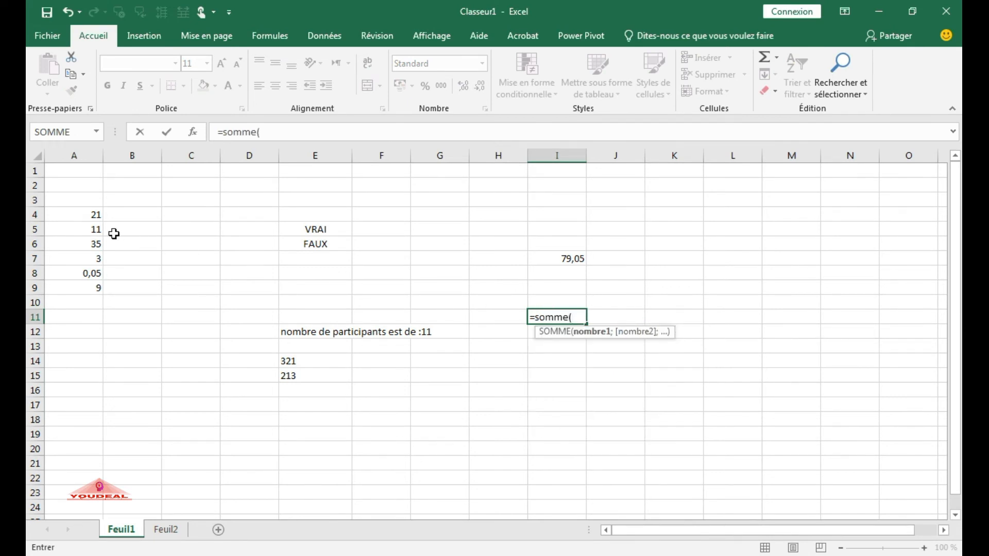
pyautogui.click(88, 216)
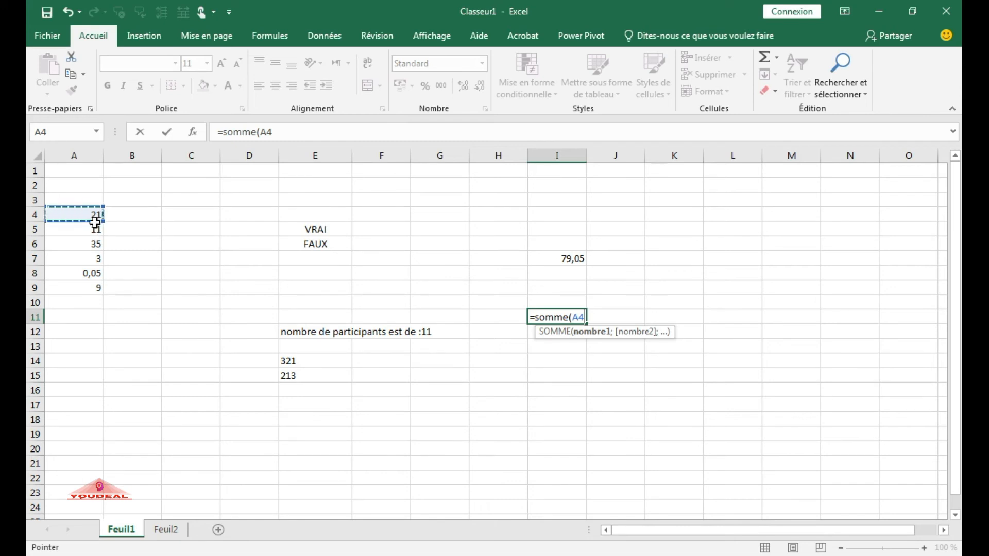
pyautogui.write(';')
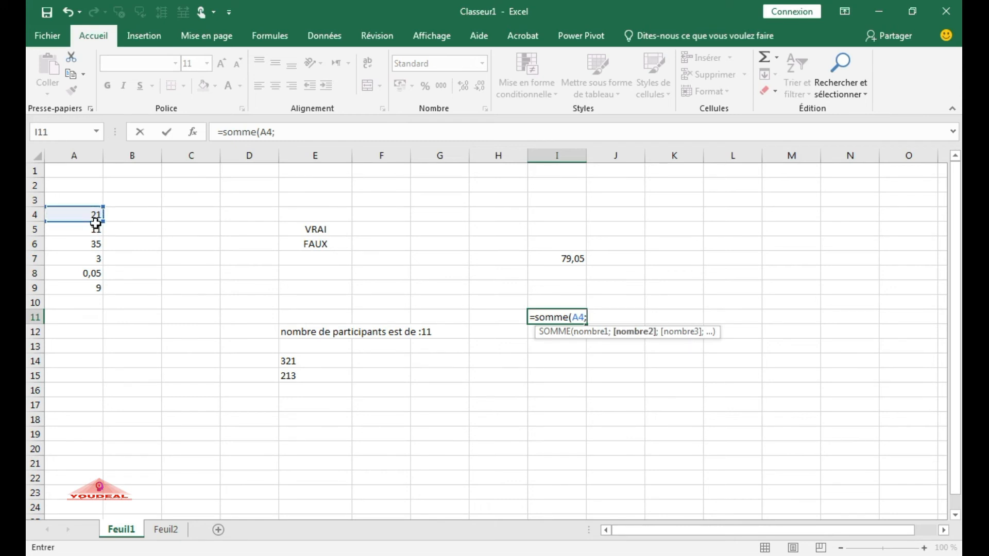
pyautogui.click(92, 246)
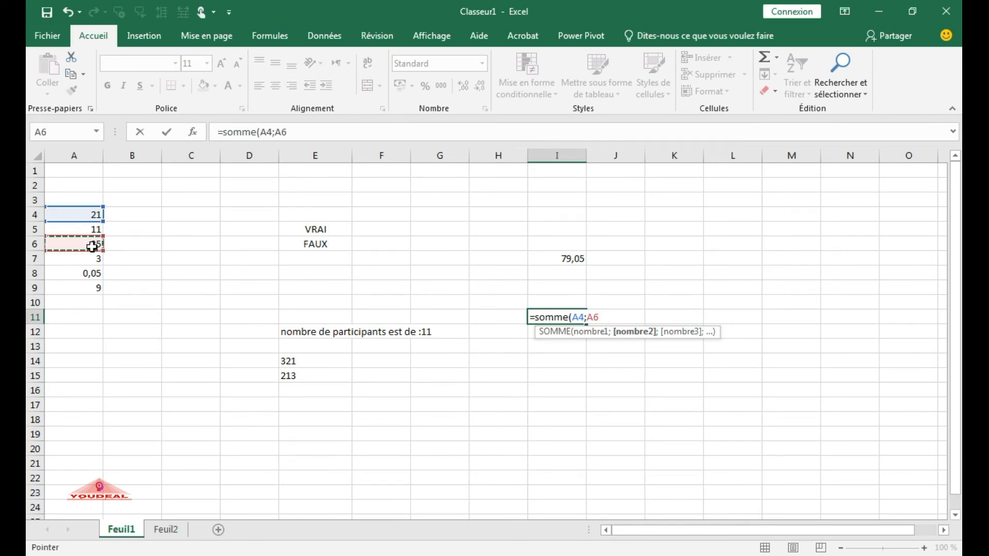
pyautogui.press('F8')
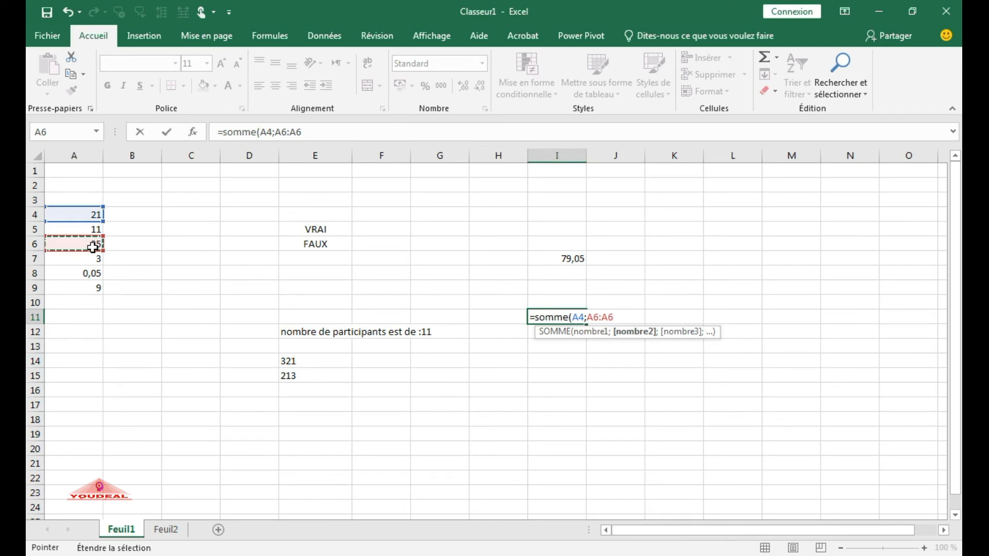
pyautogui.click(572, 258)
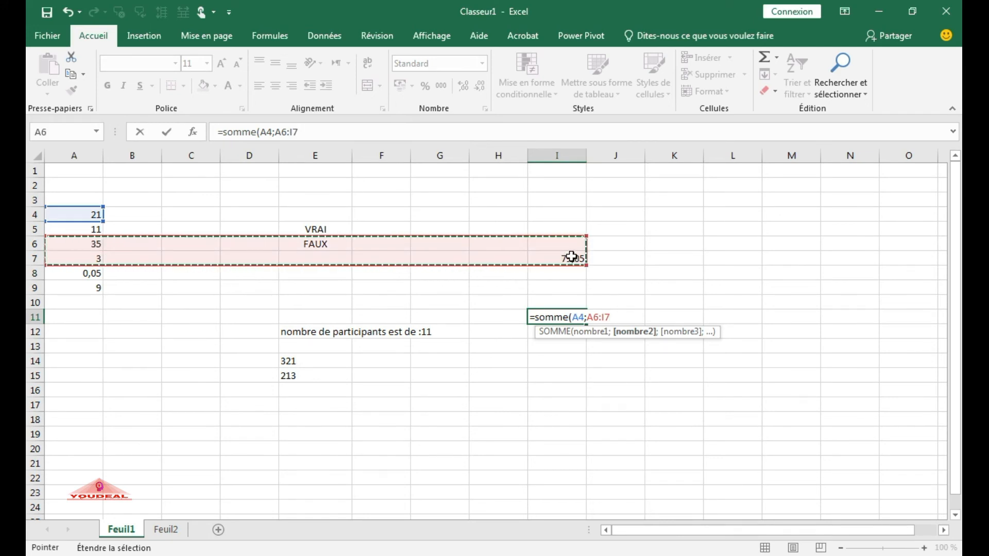
pyautogui.click(76, 258)
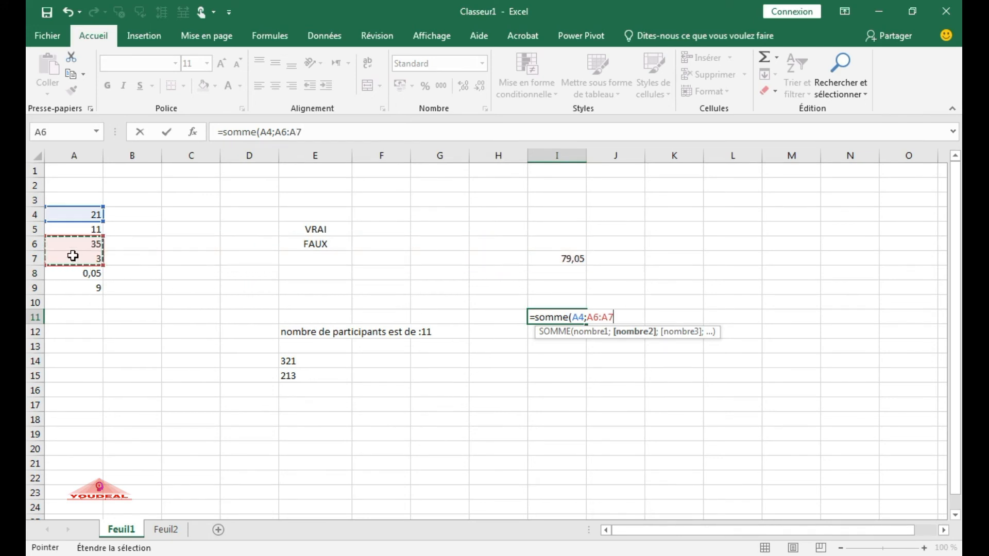
pyautogui.click(72, 245)
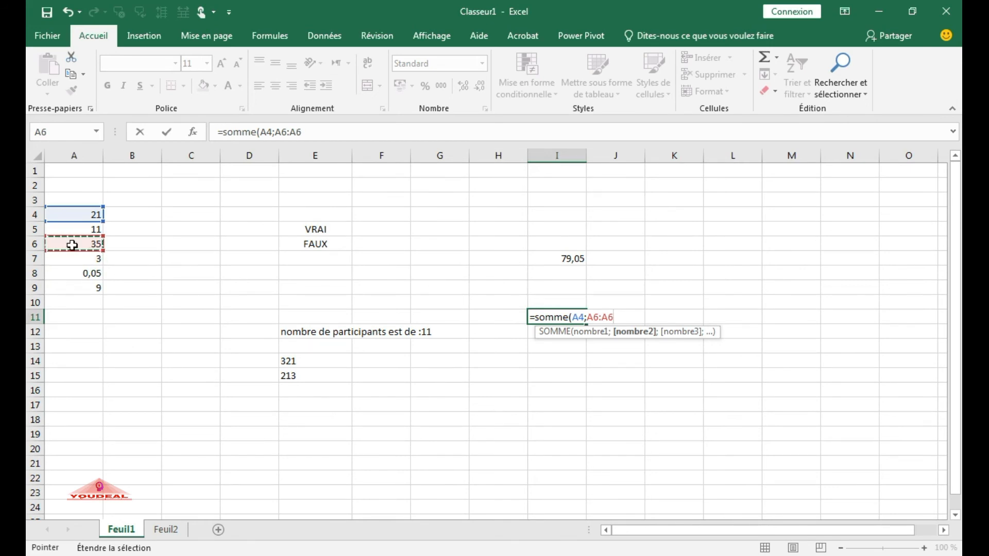
pyautogui.press('BackSpace')
pyautogui.press('BackSpace')
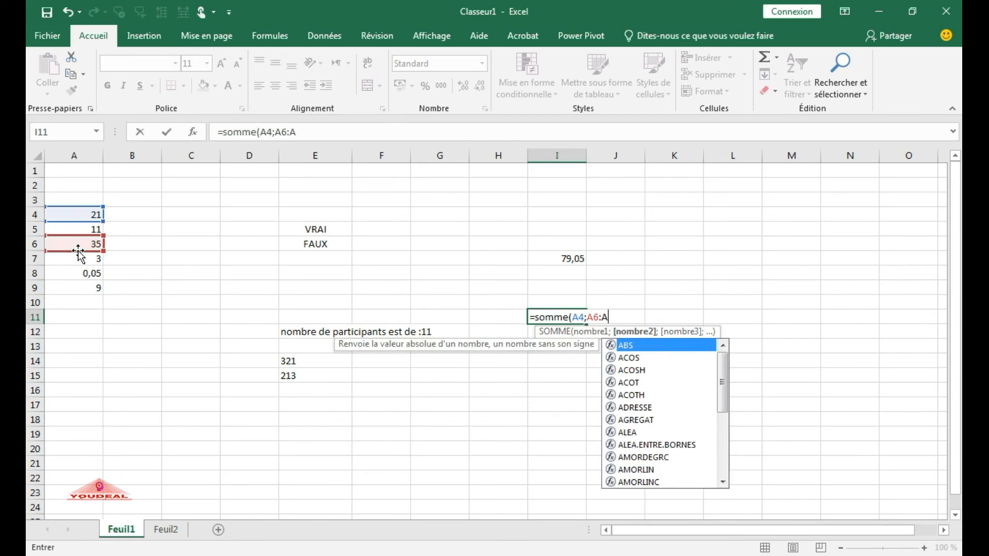
pyautogui.click(560, 258)
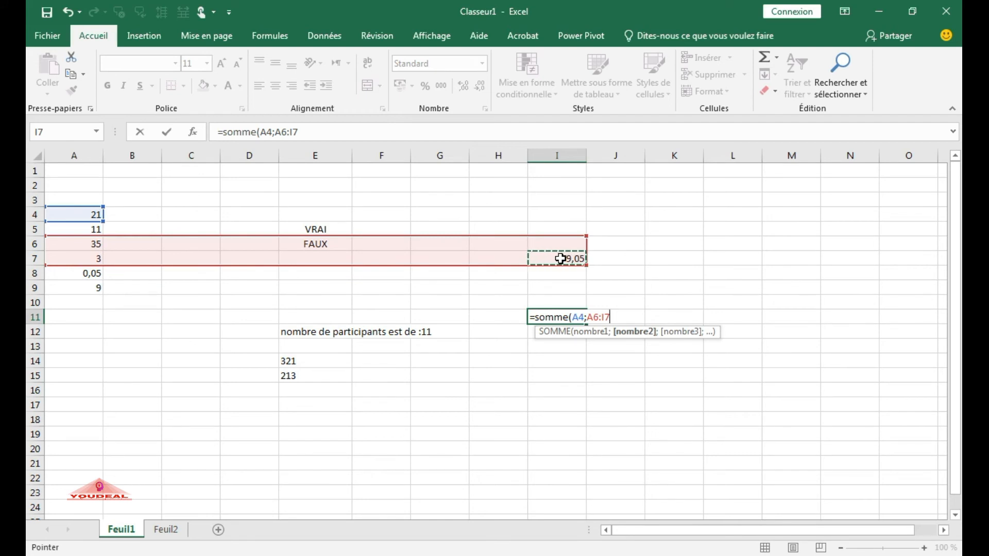
pyautogui.click(95, 242)
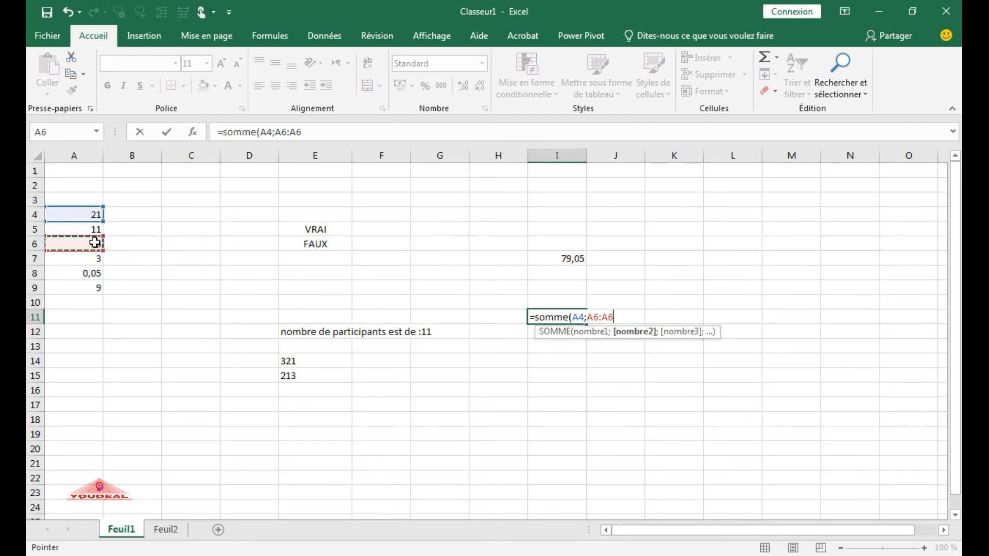
pyautogui.press('BackSpace')
pyautogui.press('BackSpace')
pyautogui.press('BackSpace')
pyautogui.press('BackSpace')
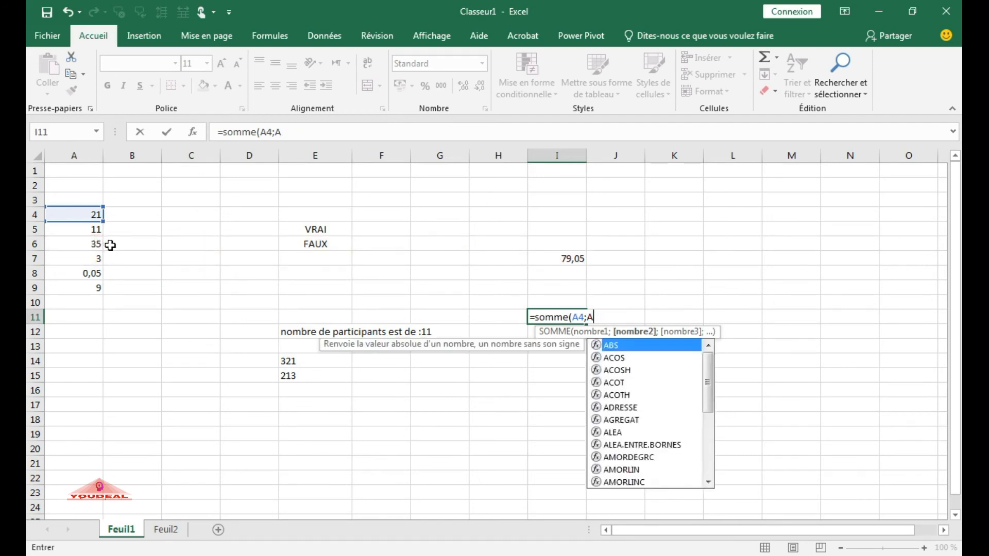
pyautogui.press('BackSpace')
pyautogui.press('BackSpace')
pyautogui.press('BackSpace')
pyautogui.press('BackSpace')
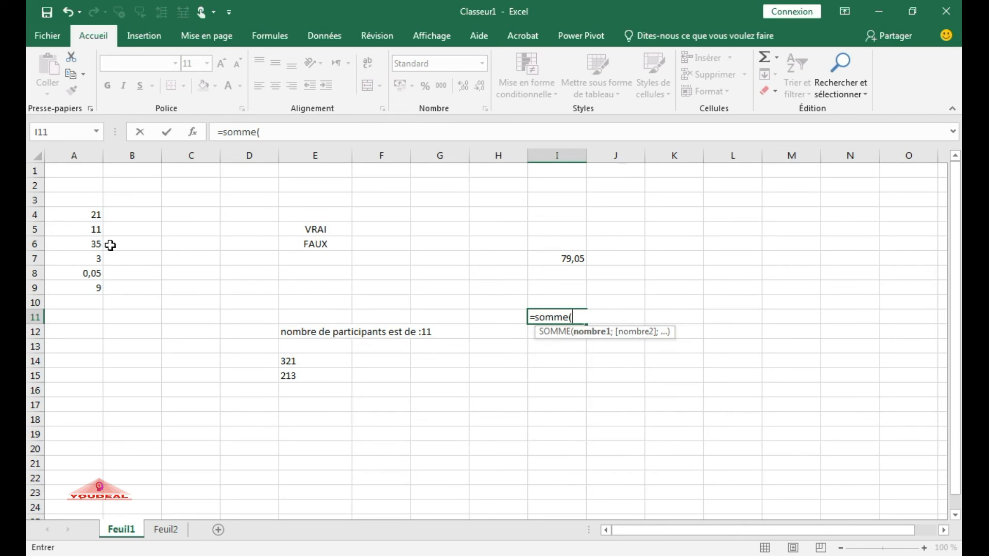
# Step: Add the separate references A4, A7, I7 and E15 to the SOMME formula in I11, separated by semicolons, and close the parenthesis
pyautogui.click(80, 217)
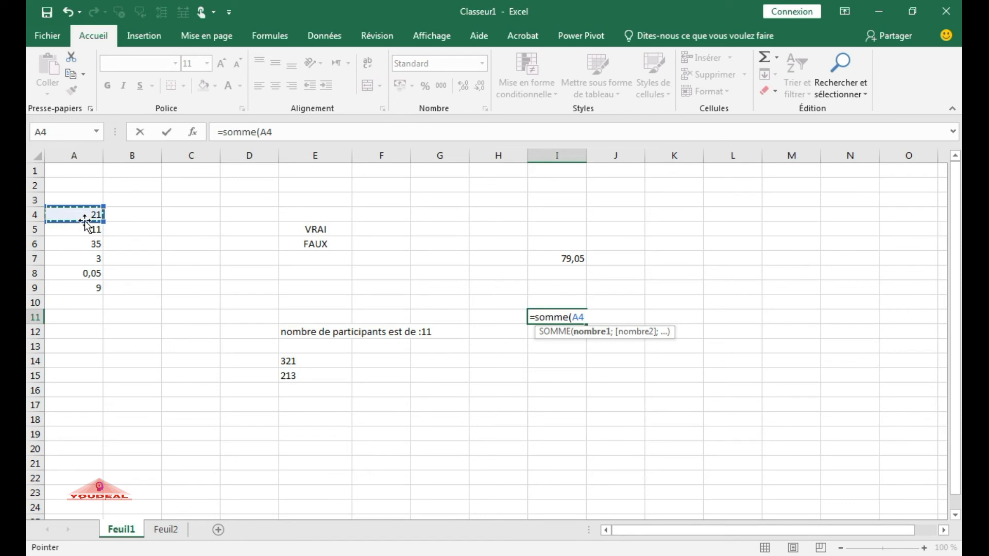
pyautogui.write(';')
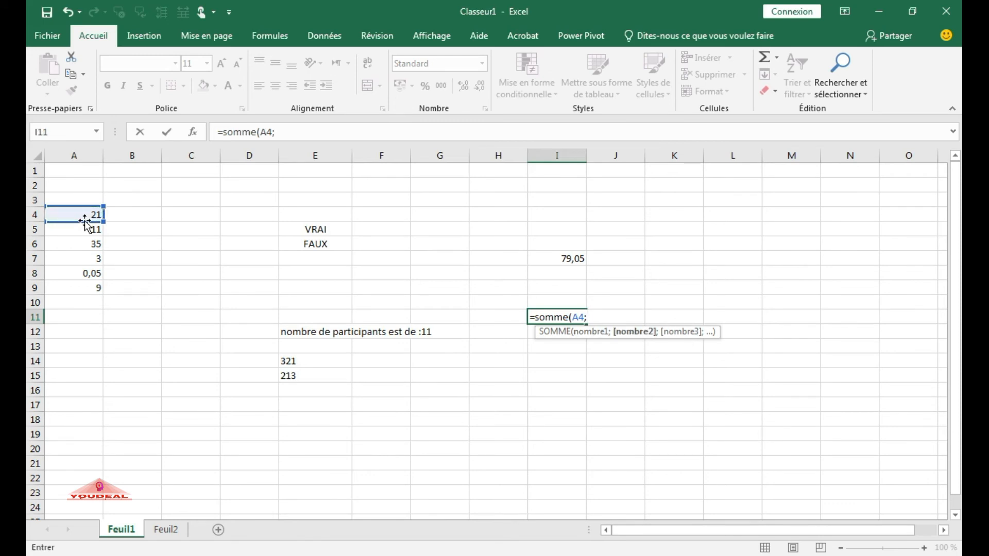
pyautogui.click(72, 259)
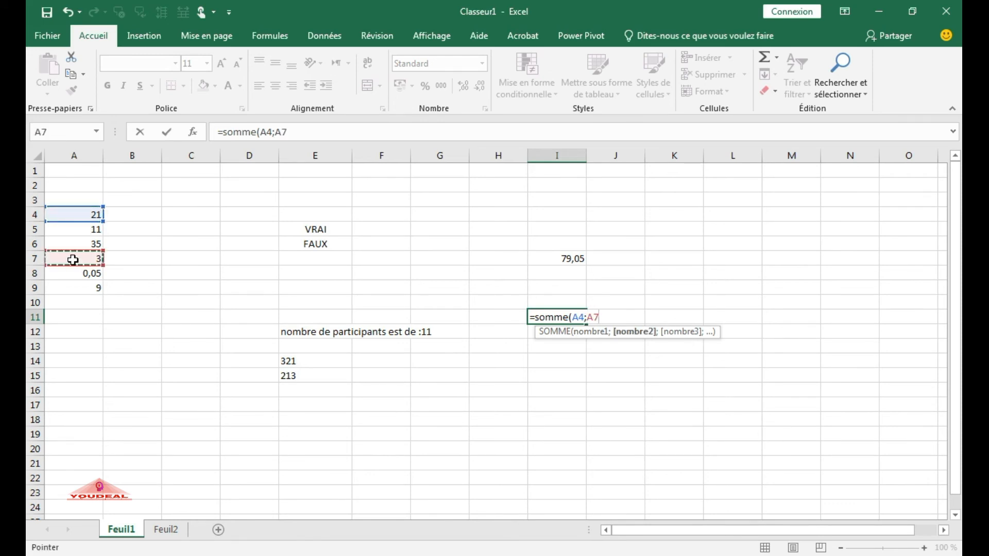
pyautogui.write(';')
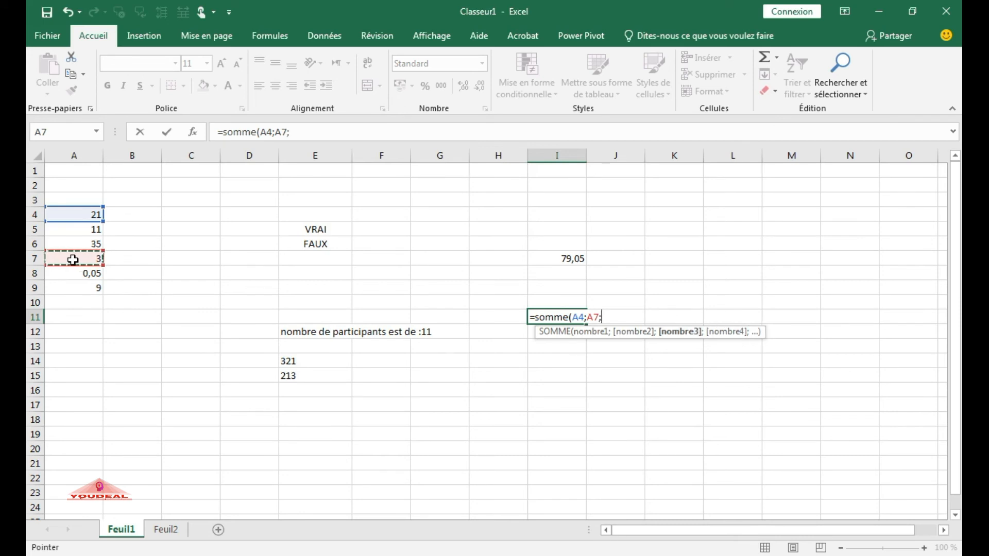
pyautogui.click(567, 259)
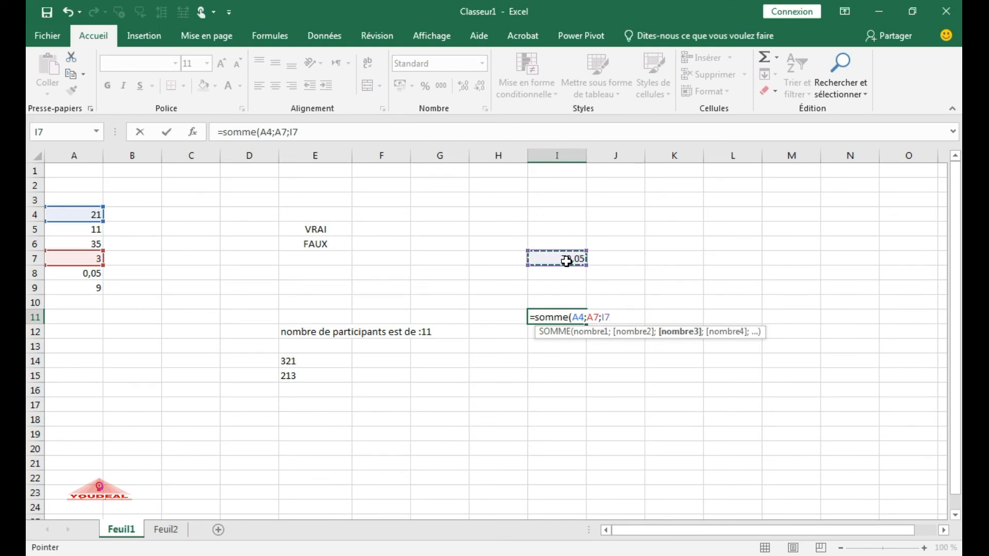
pyautogui.write(';')
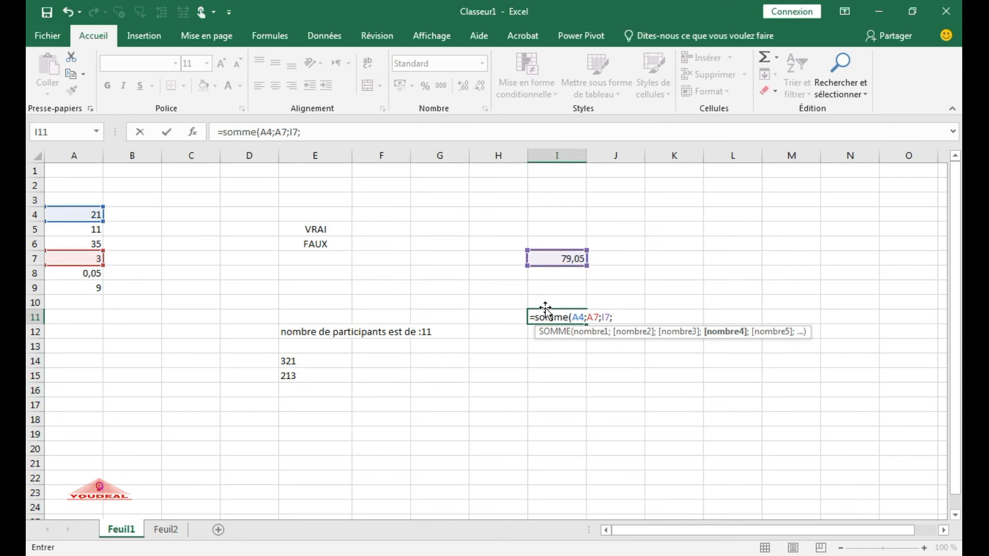
pyautogui.click(305, 377)
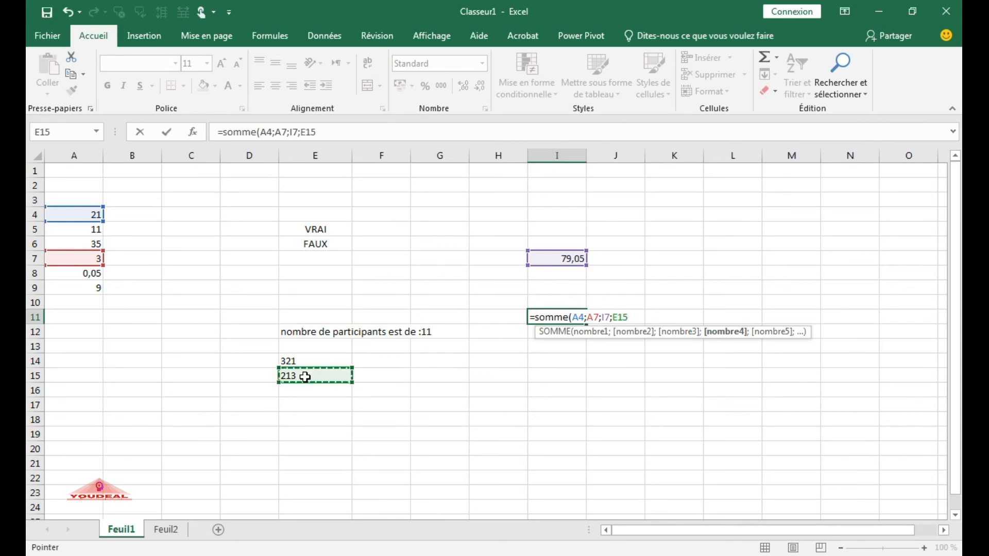
pyautogui.write(';')
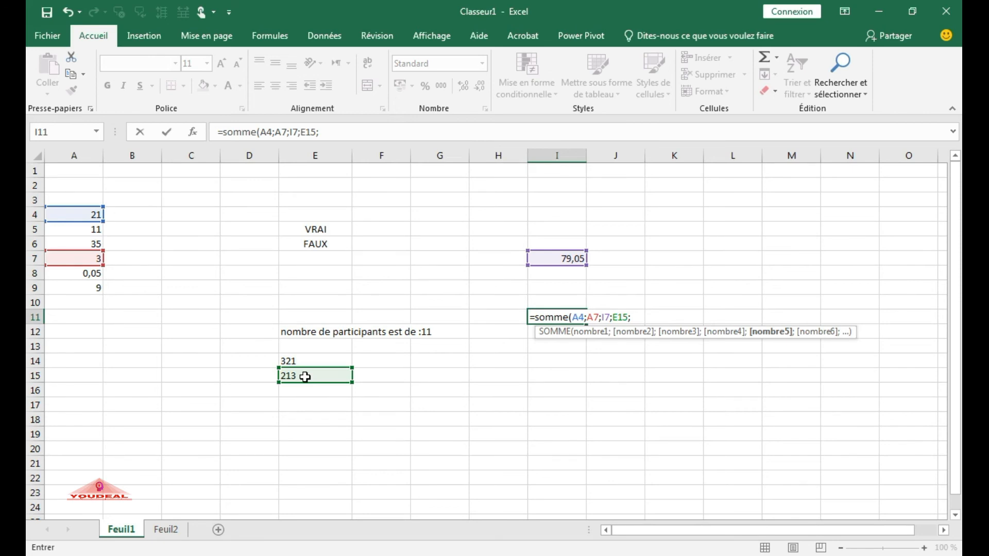
pyautogui.write(')')
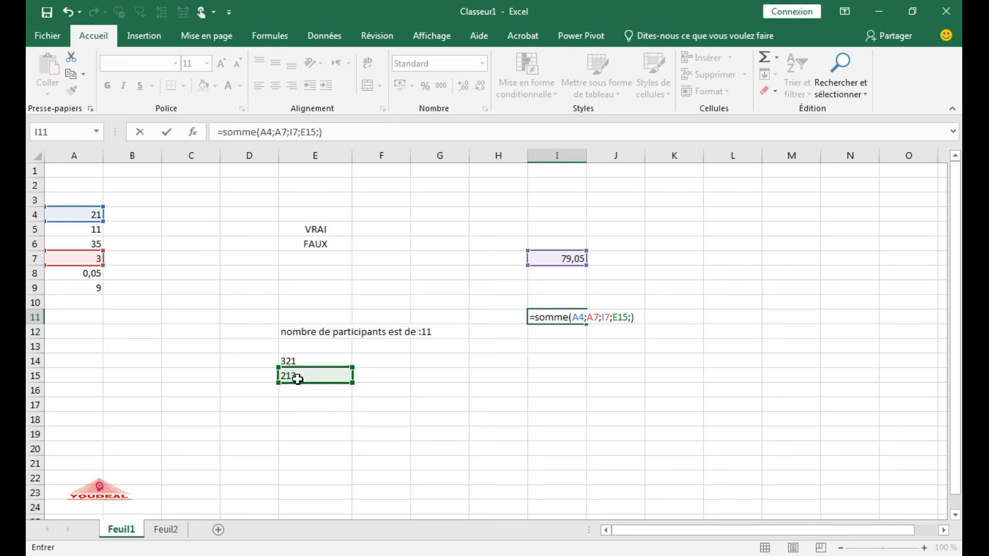
# Step: Remove the extra semicolon after E15, validate the formula =SOMME(A4;A7;I7;E15) in I11 and review it
pyautogui.click(319, 133)
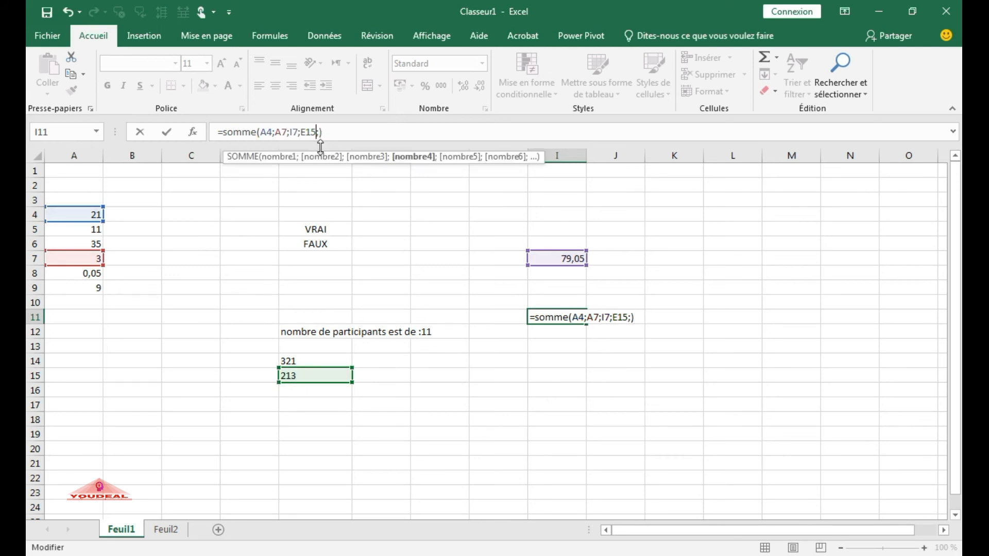
pyautogui.press('BackSpace')
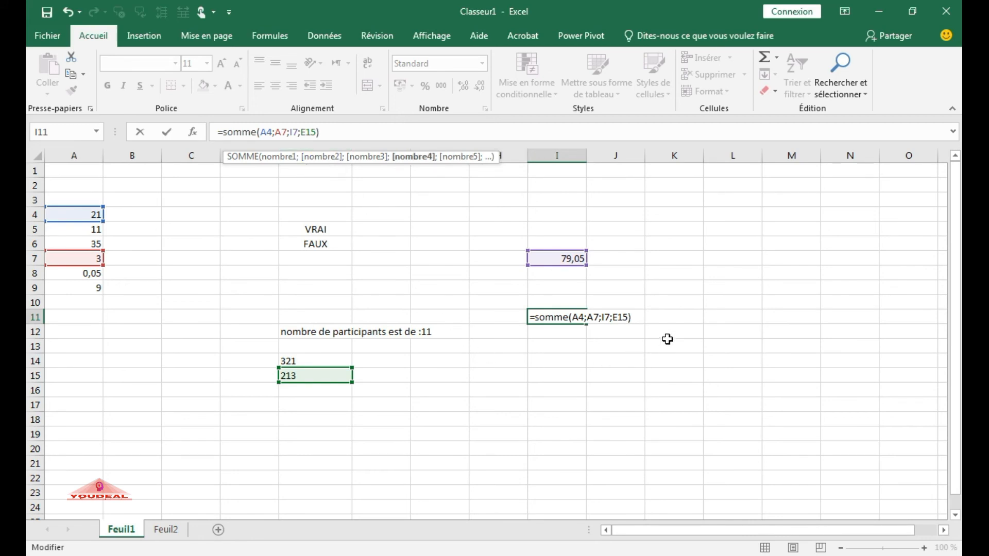
pyautogui.click(433, 136)
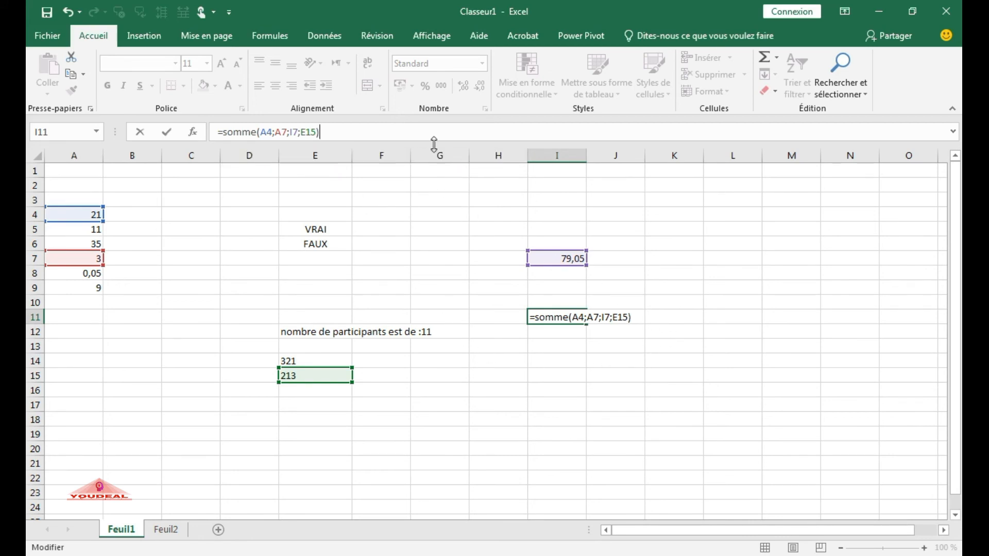
pyautogui.press('Return')
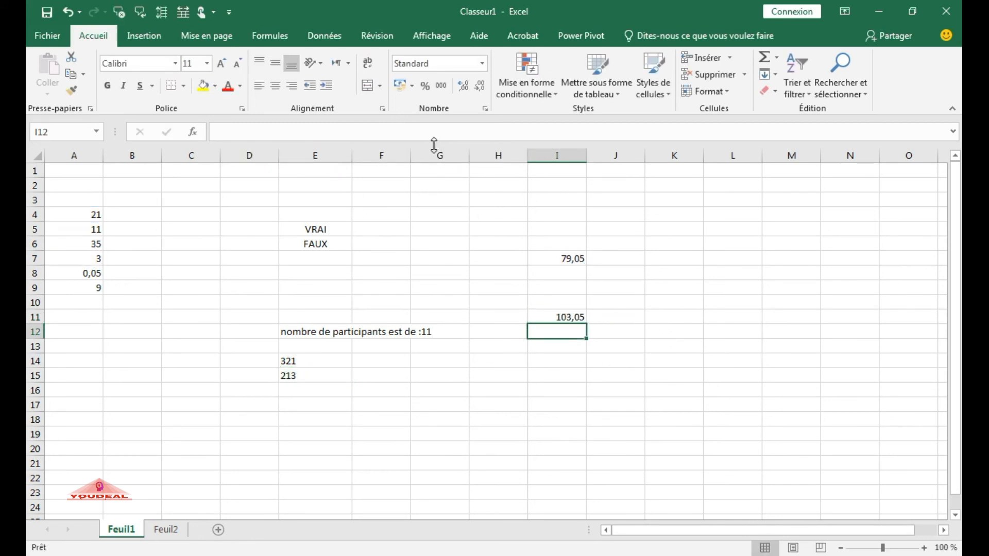
pyautogui.click(578, 316)
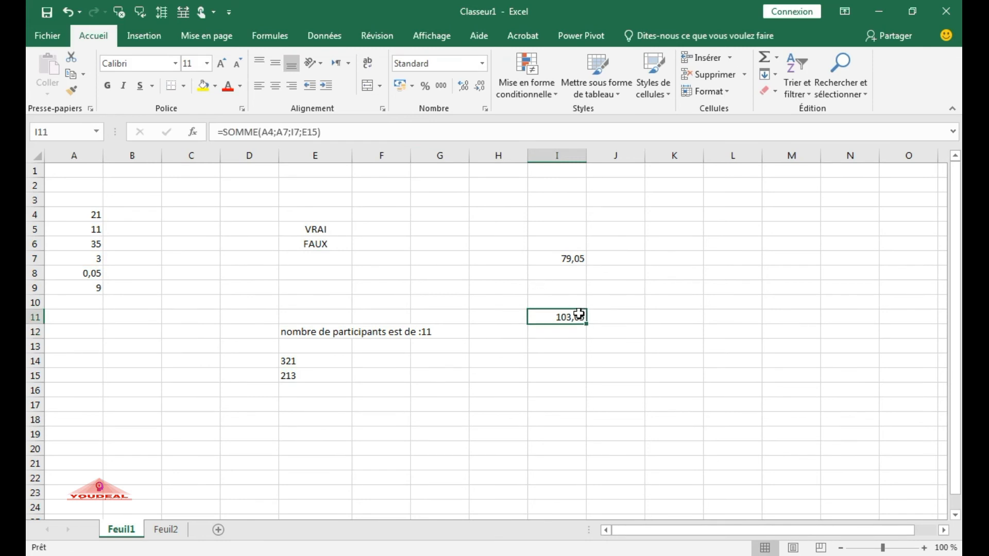
# Step: Enter the formula =SOMME(A4;A8;I11;E15) in cell G17 of Feuil1 to sum a list of separate cells
pyautogui.click(438, 406)
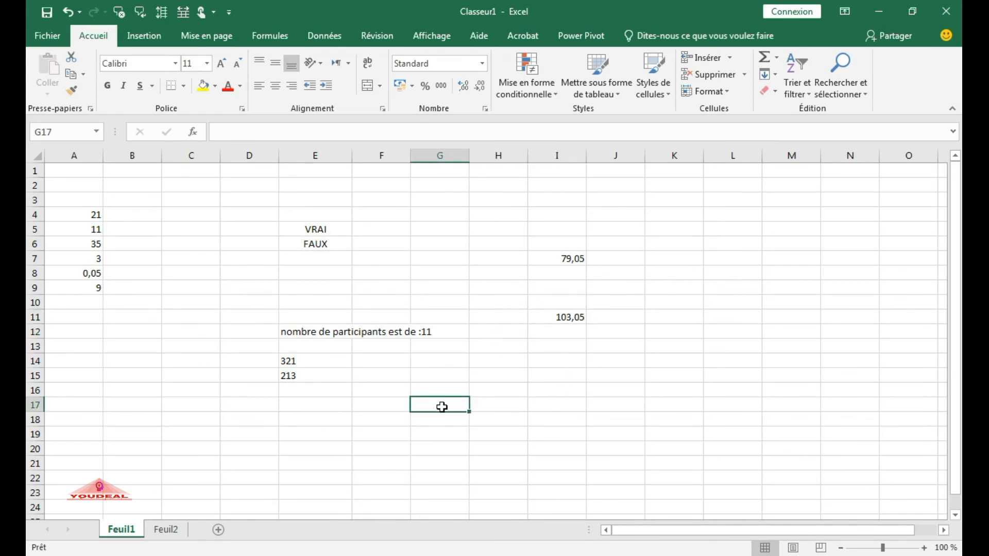
pyautogui.write('=somme(')
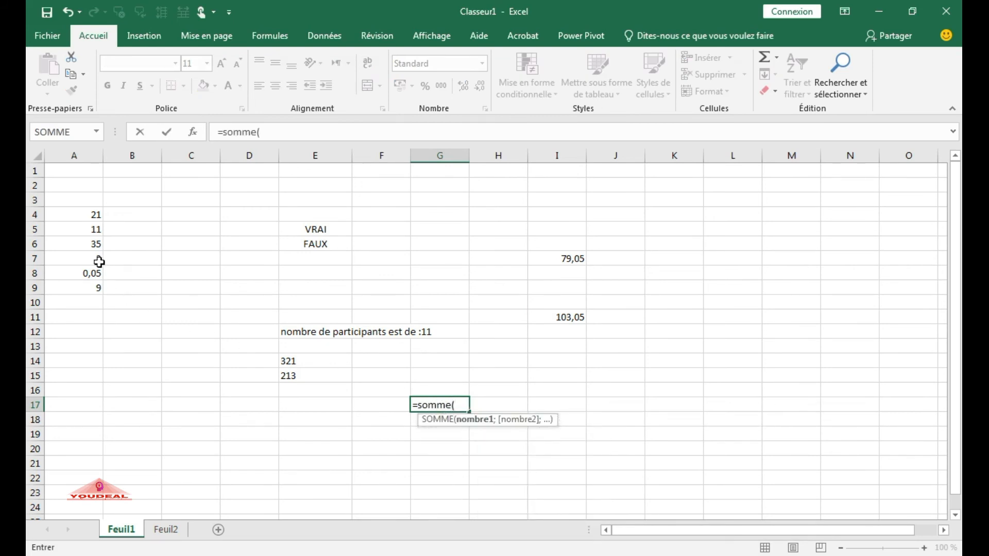
pyautogui.click(94, 216)
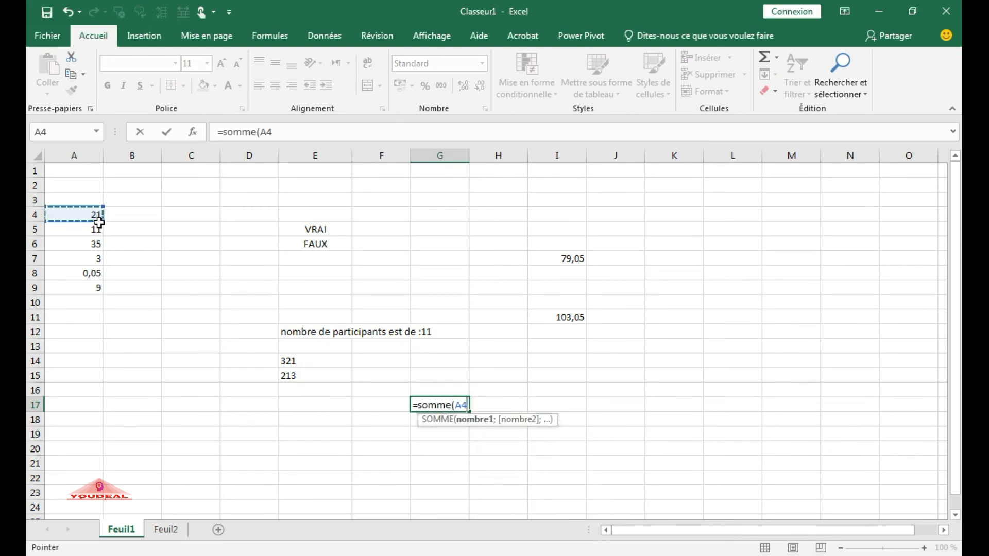
pyautogui.write(';')
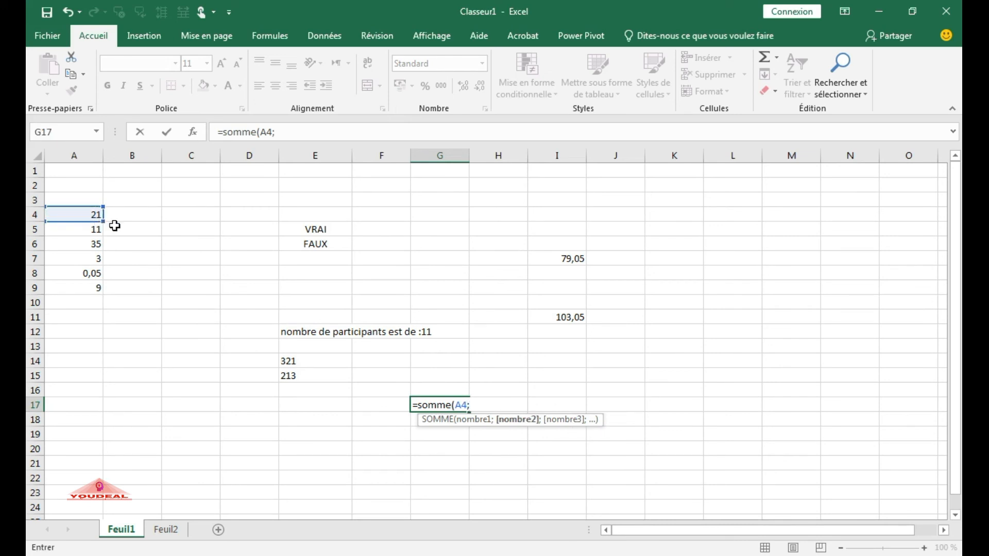
pyautogui.click(84, 276)
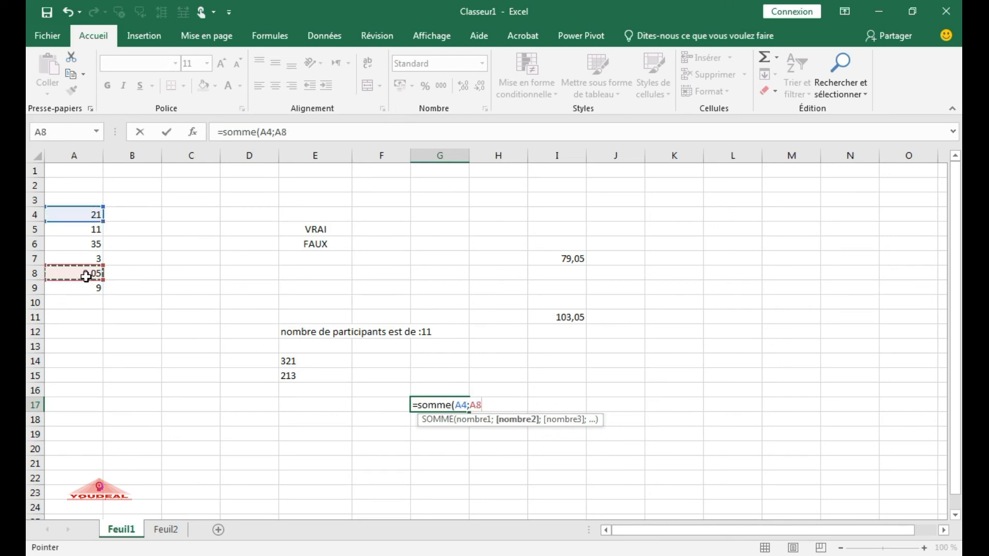
pyautogui.write(';')
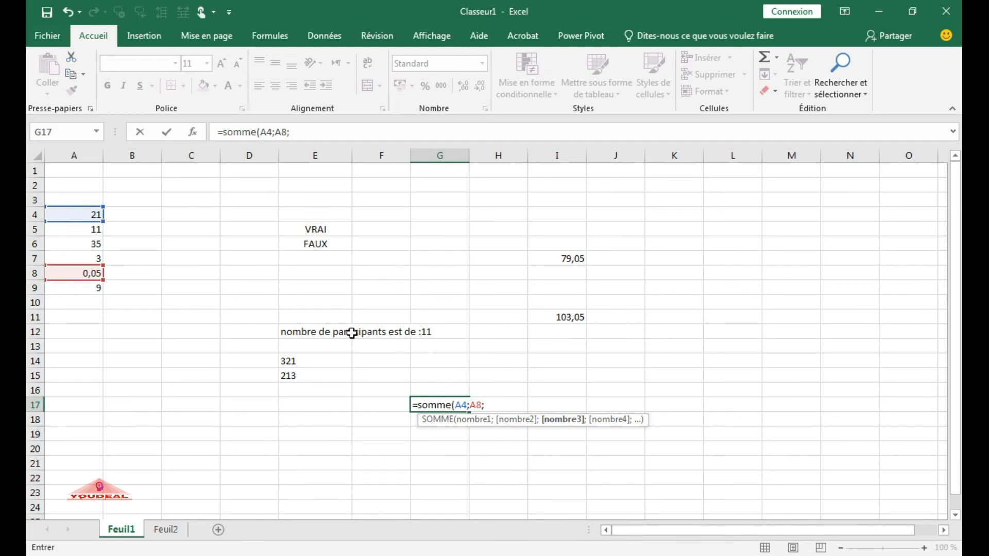
pyautogui.click(554, 314)
pyautogui.write(';')
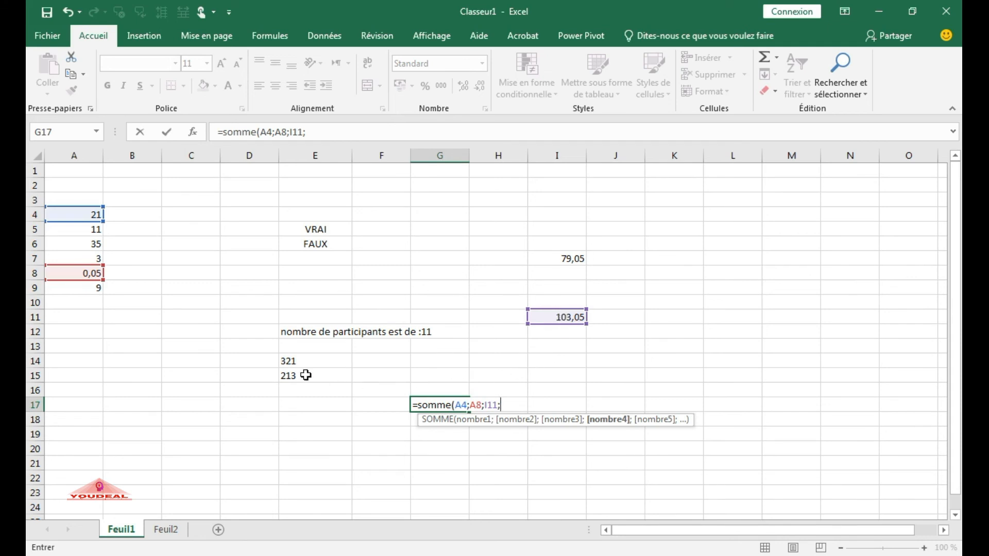
pyautogui.click(306, 375)
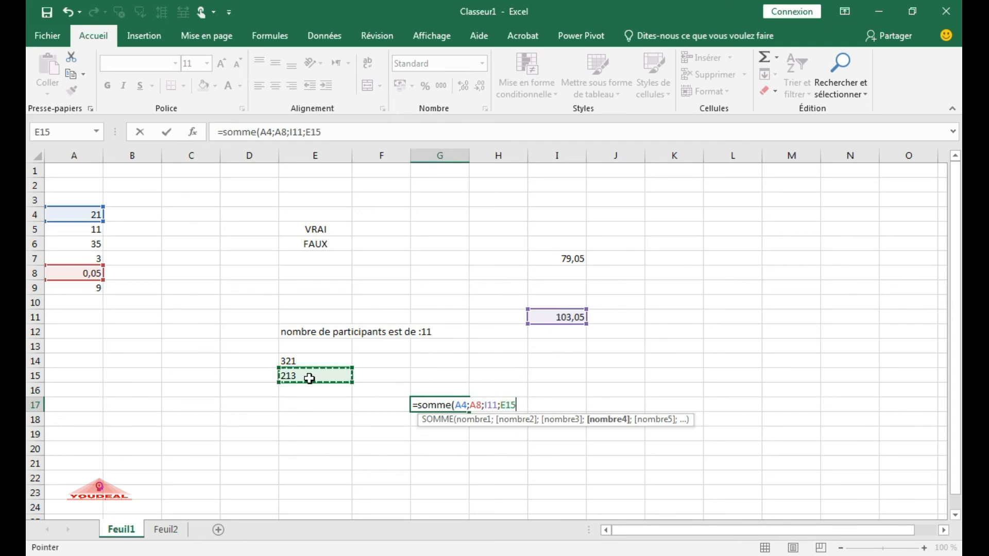
pyautogui.write(')')
pyautogui.press('Return')
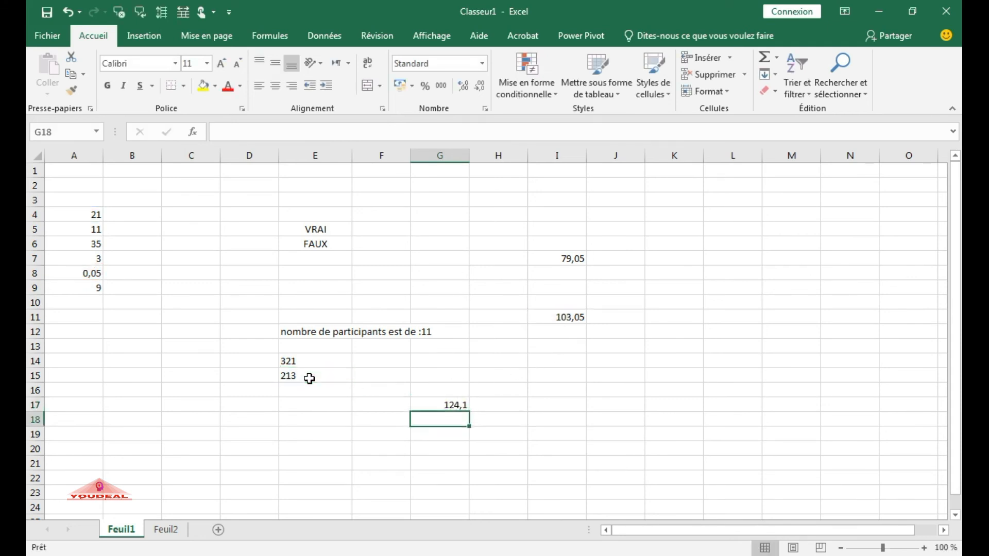
# Step: Compare the list formula in G17 with the block formula in I7 and its source range A4:A9
pyautogui.click(457, 401)
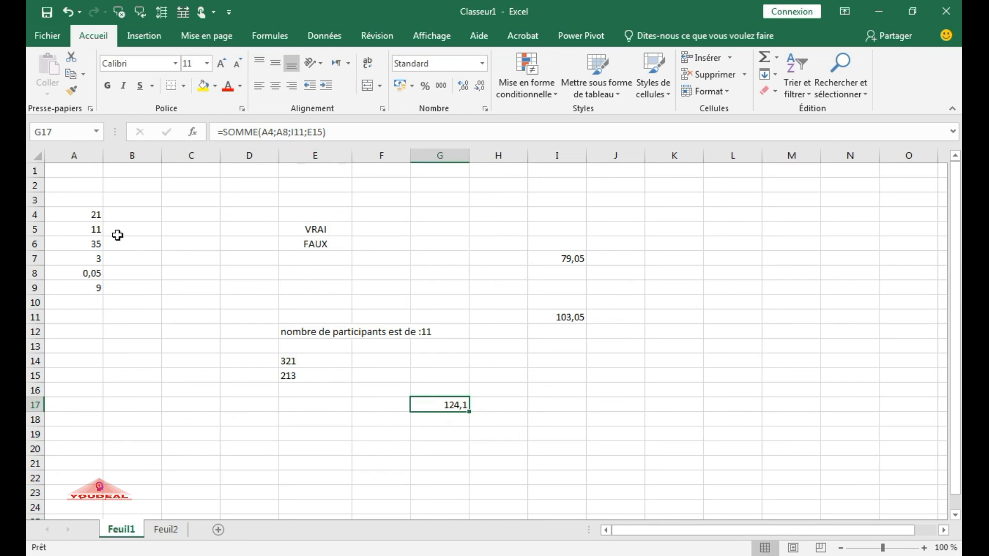
pyautogui.click(557, 256)
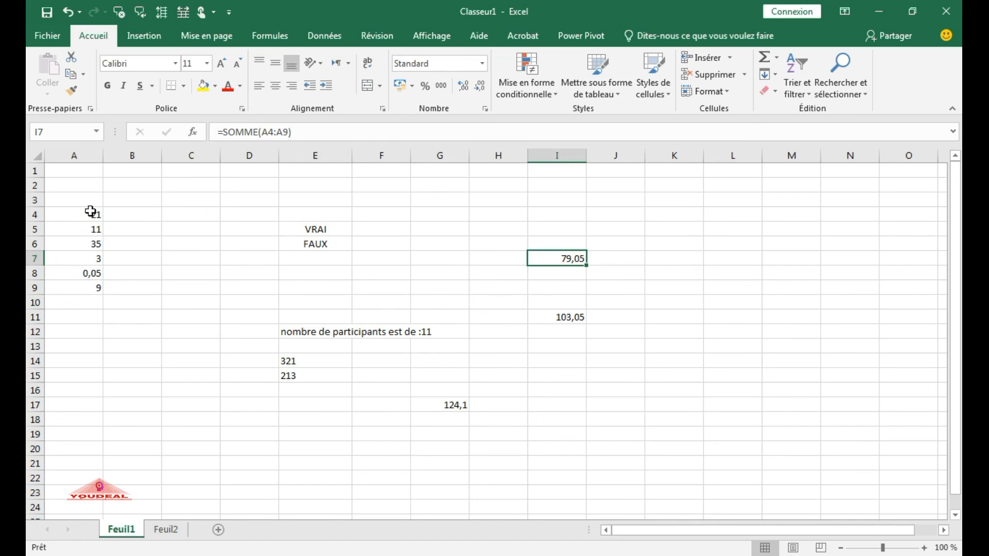
pyautogui.moveTo(90, 212); pyautogui.dragTo(95, 287)
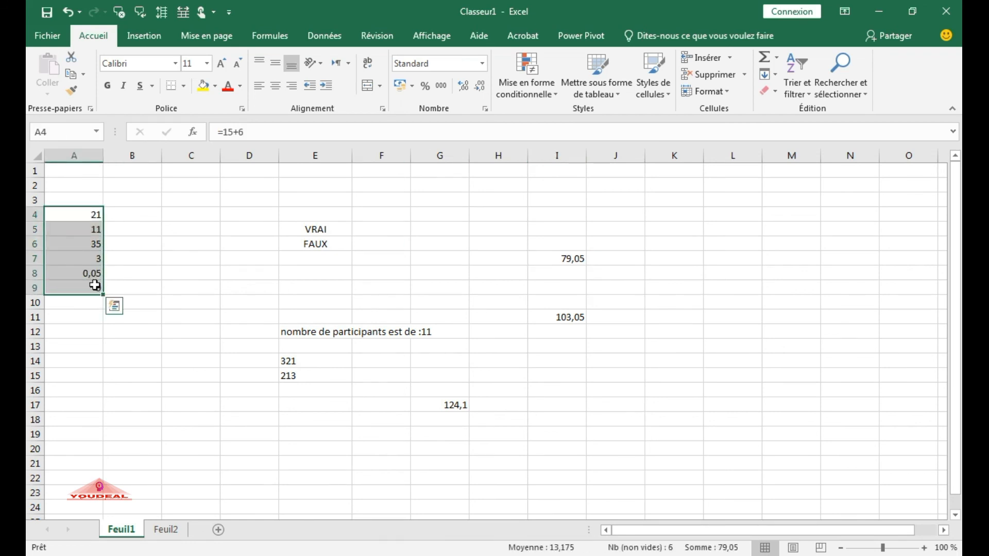
# Step: Enter the block sum =SOMME(A4:A9) in cell C14 and return to the operator tables on Feuil2
pyautogui.click(196, 365)
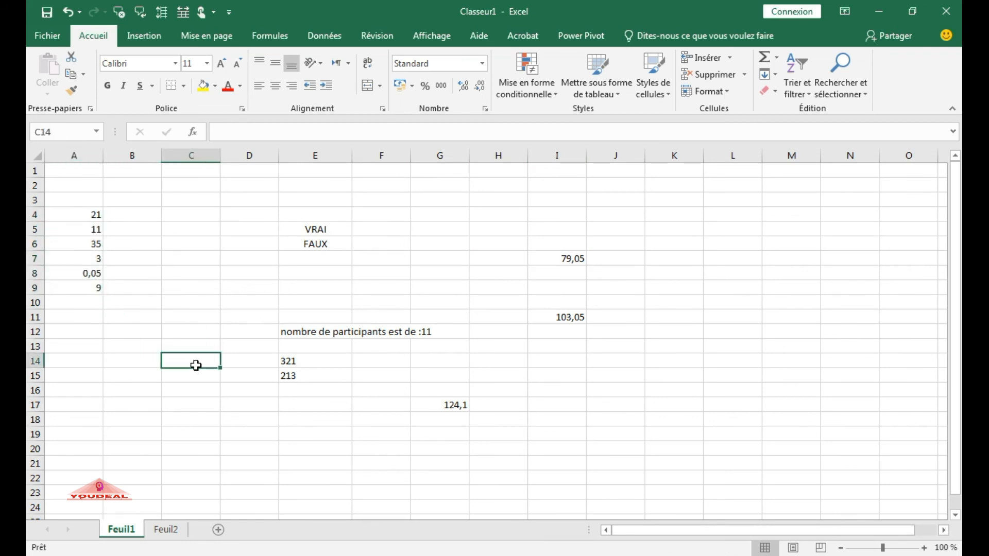
pyautogui.write('=s')
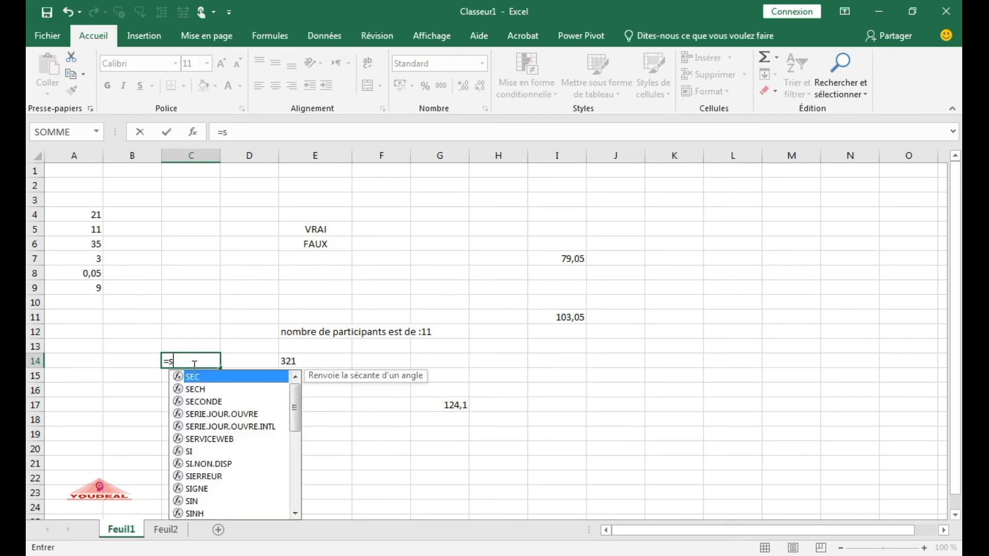
pyautogui.write('omme(')
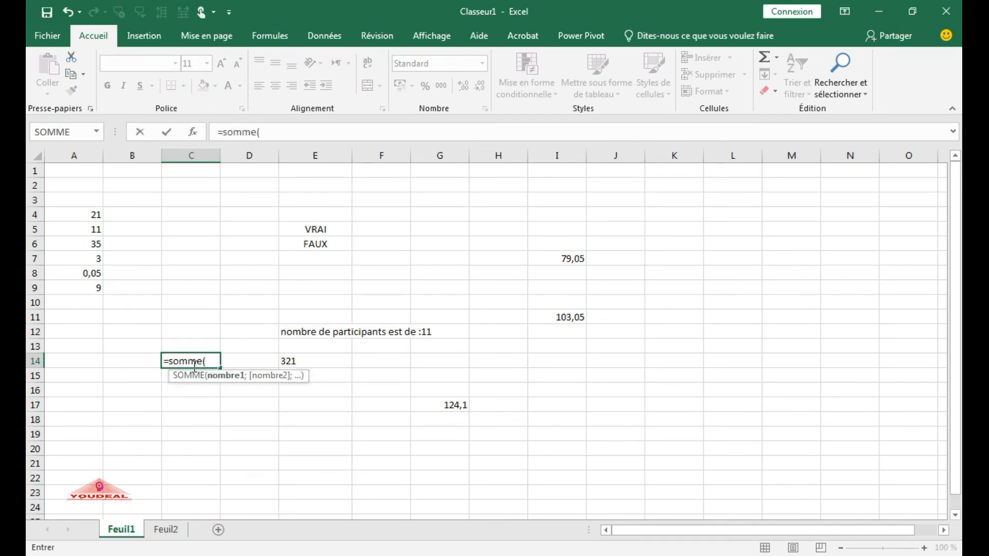
pyautogui.moveTo(95, 214); pyautogui.dragTo(97, 290)
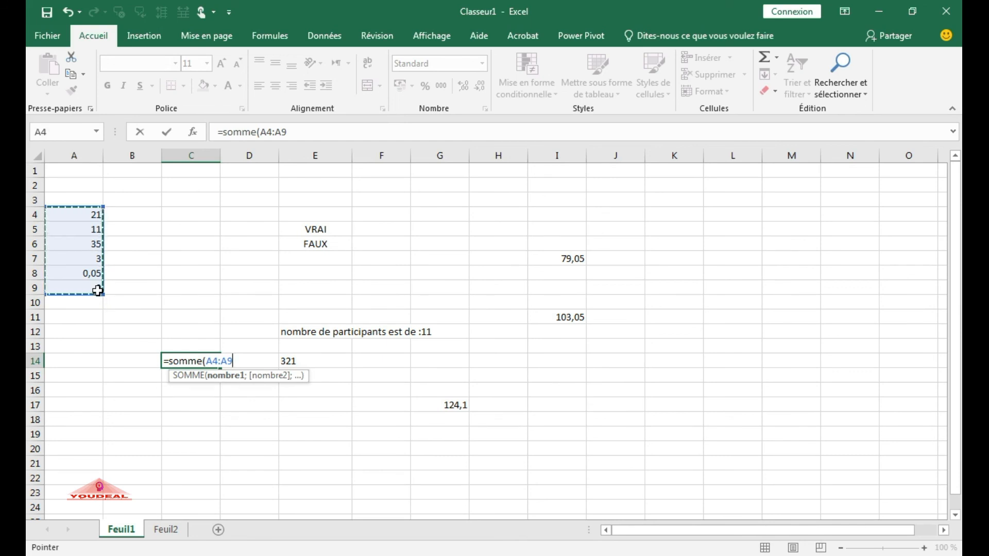
pyautogui.write(')')
pyautogui.press('Return')
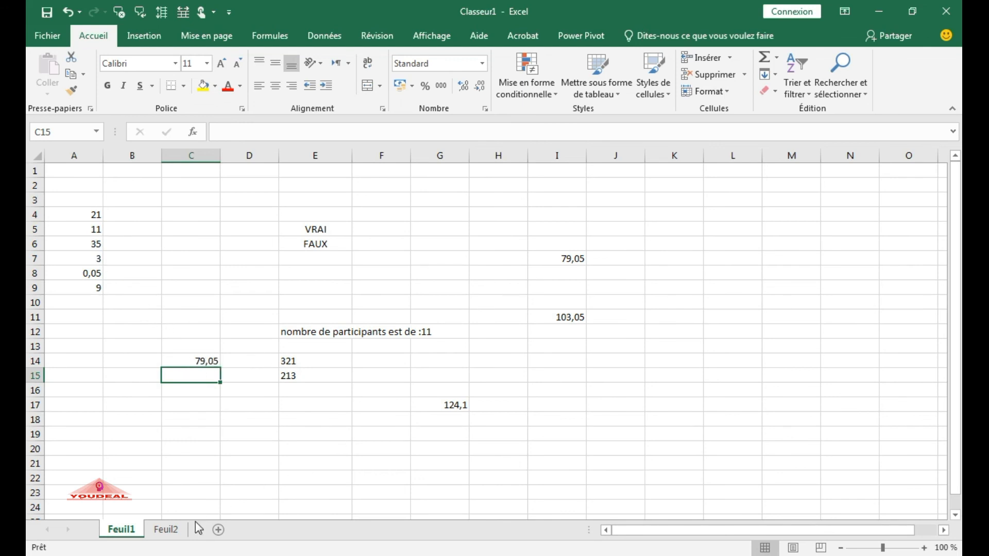
pyautogui.click(174, 529)
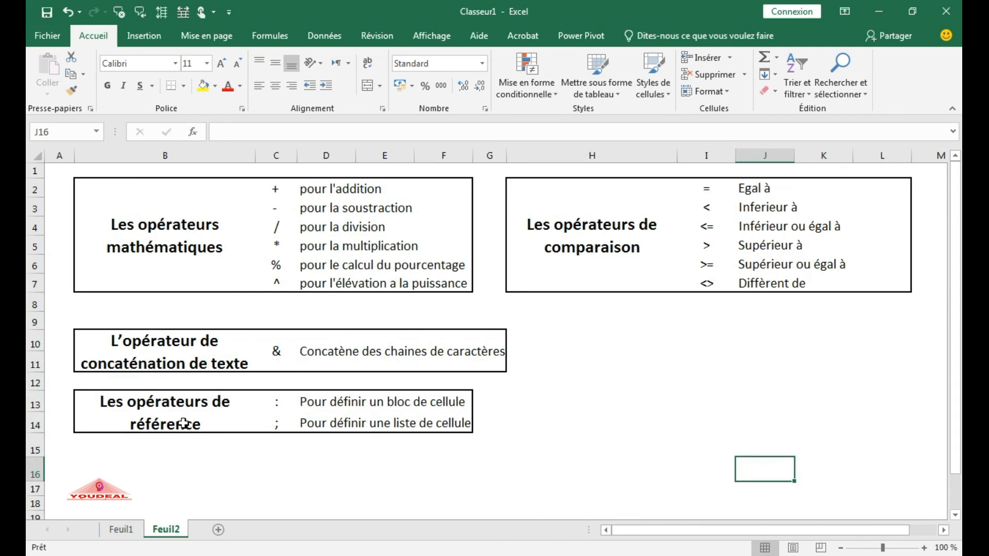